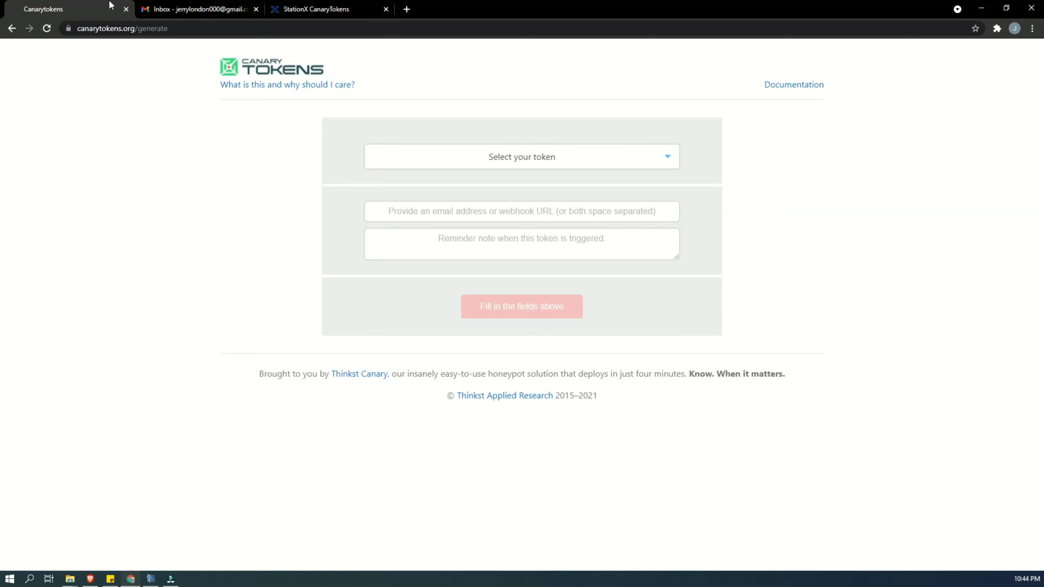
- Review the StationX page's categories of data hackers look for and its example document of passwords and personal details
click(330, 5)
scroll(229, 198, down, 5)
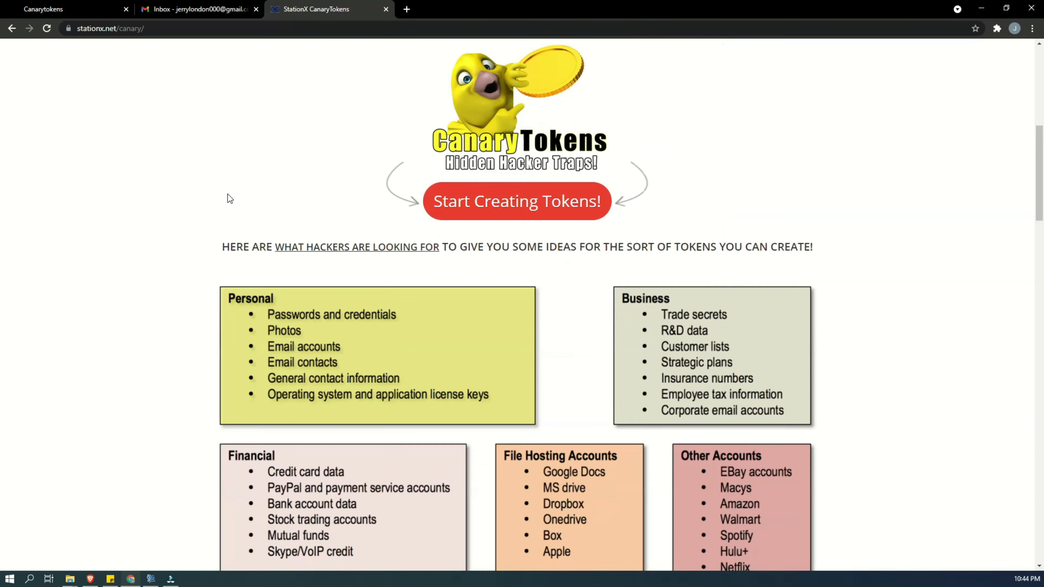
scroll(229, 198, down, 3)
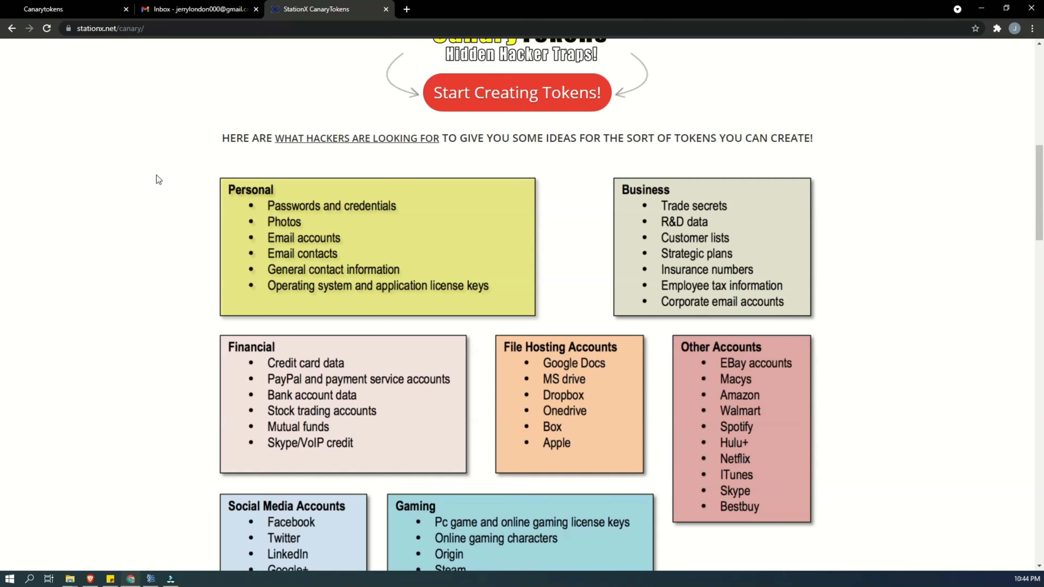
scroll(157, 175, up, 13)
scroll(166, 191, down, 4)
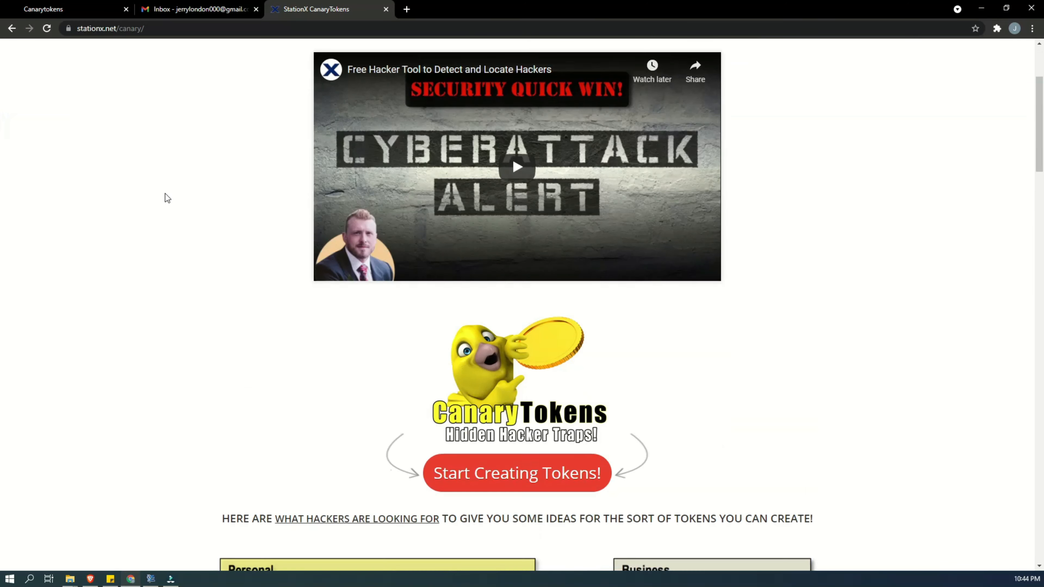
scroll(161, 199, down, 9)
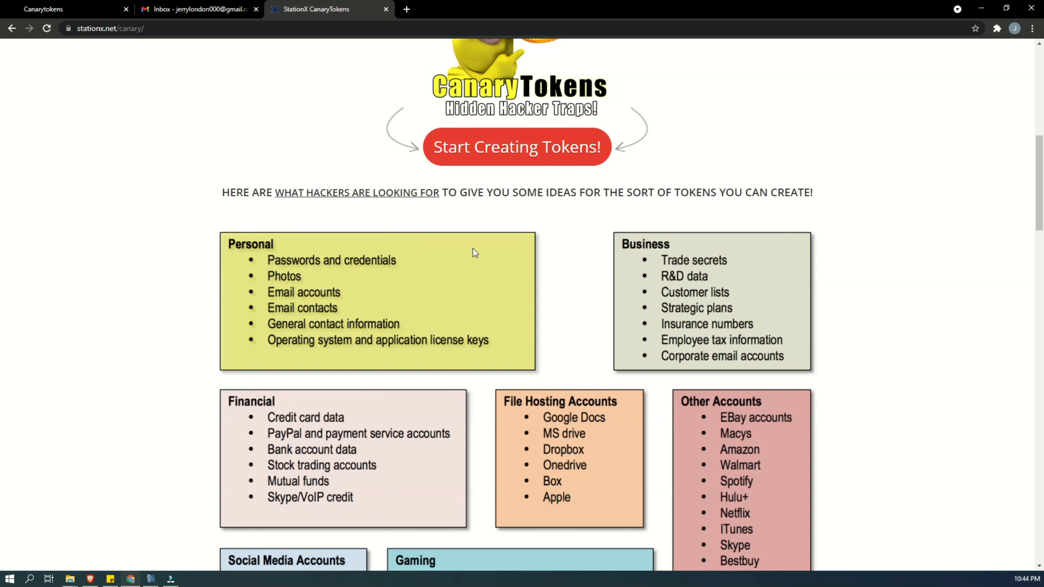
scroll(476, 252, down, 3)
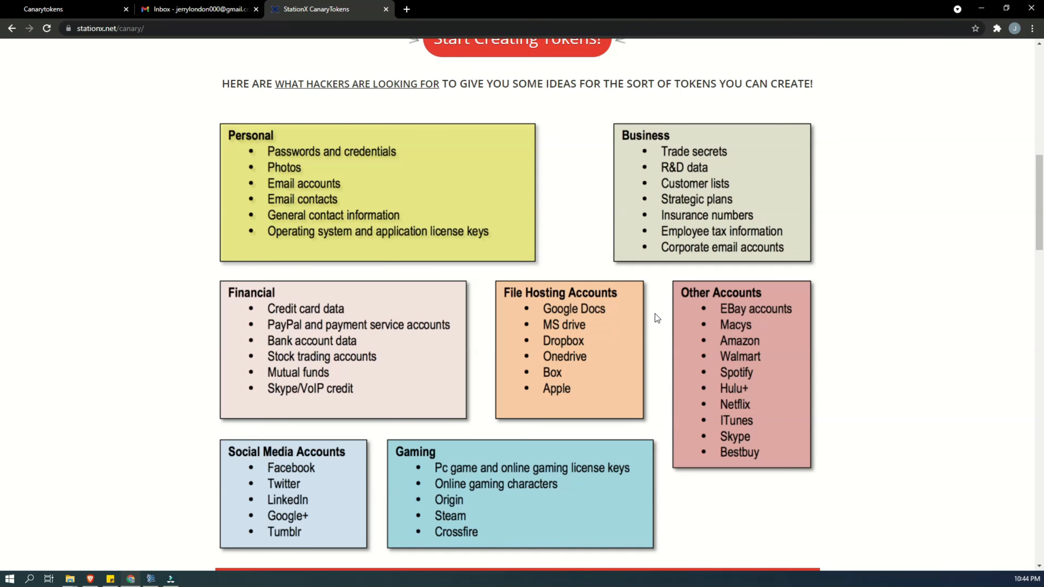
scroll(250, 312, down, 4)
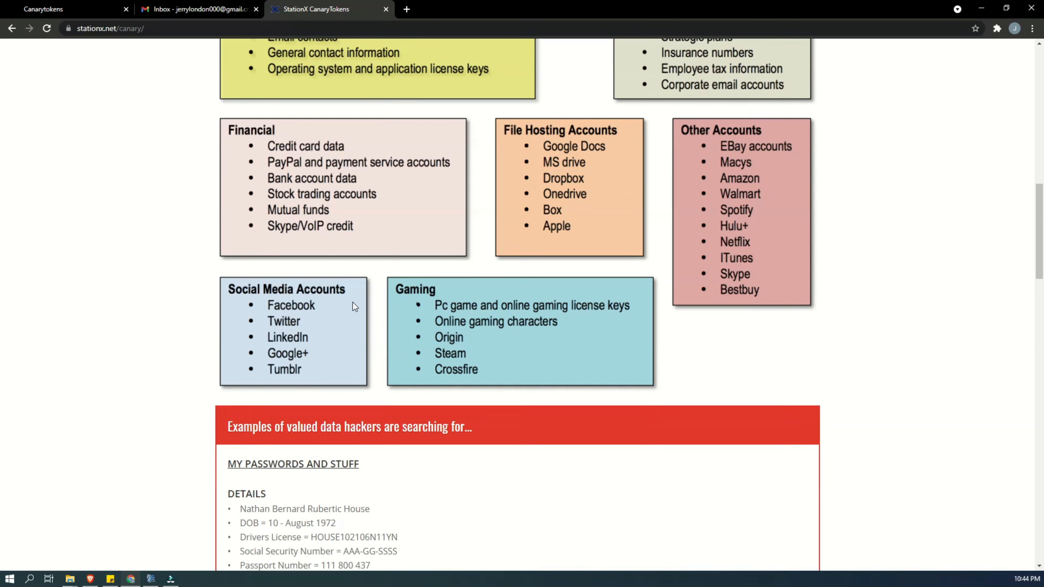
scroll(353, 302, up, 6)
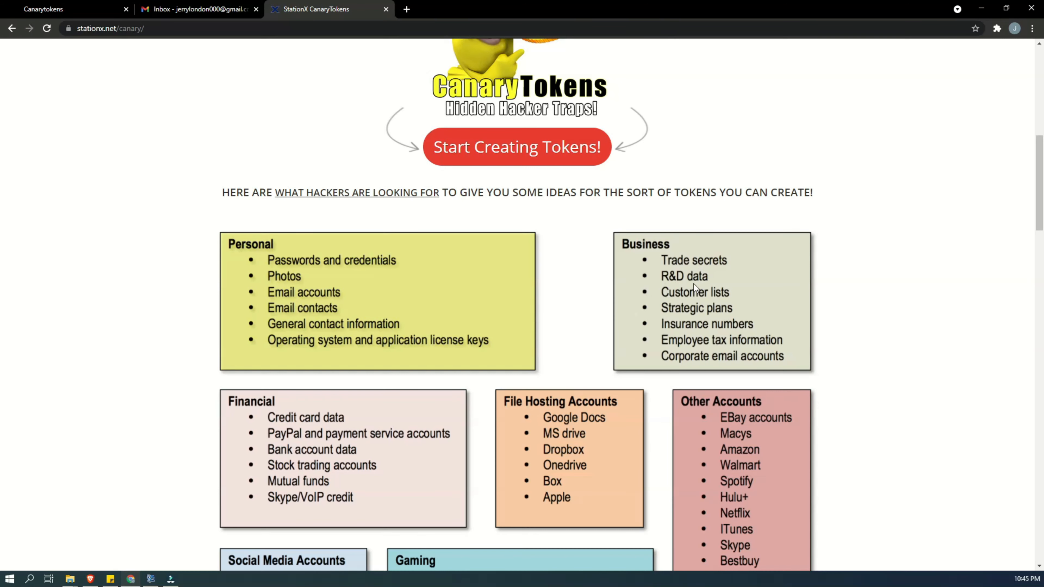
scroll(693, 285, down, 1)
scroll(555, 257, down, 2)
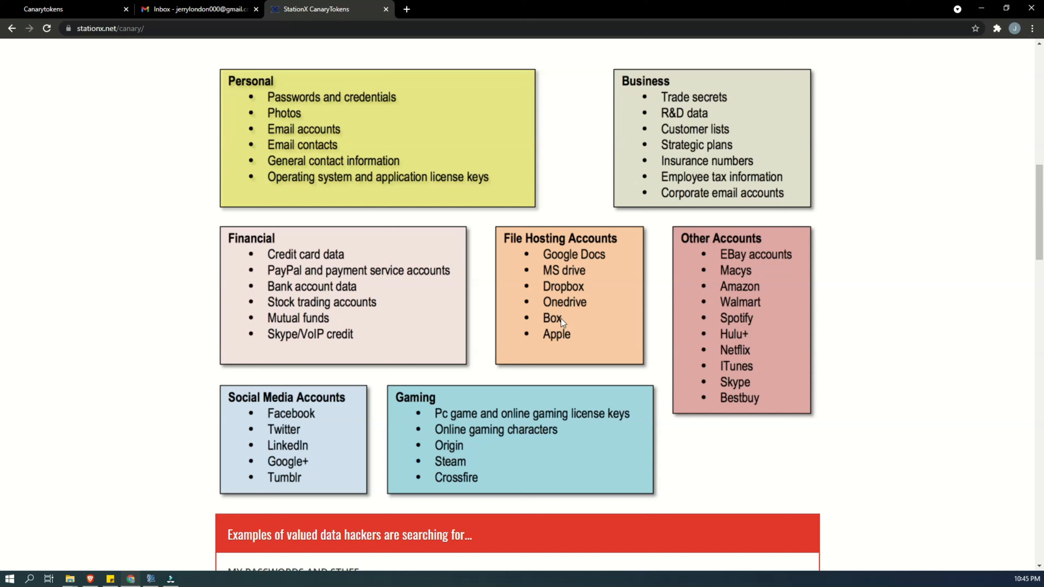
scroll(590, 272, down, 4)
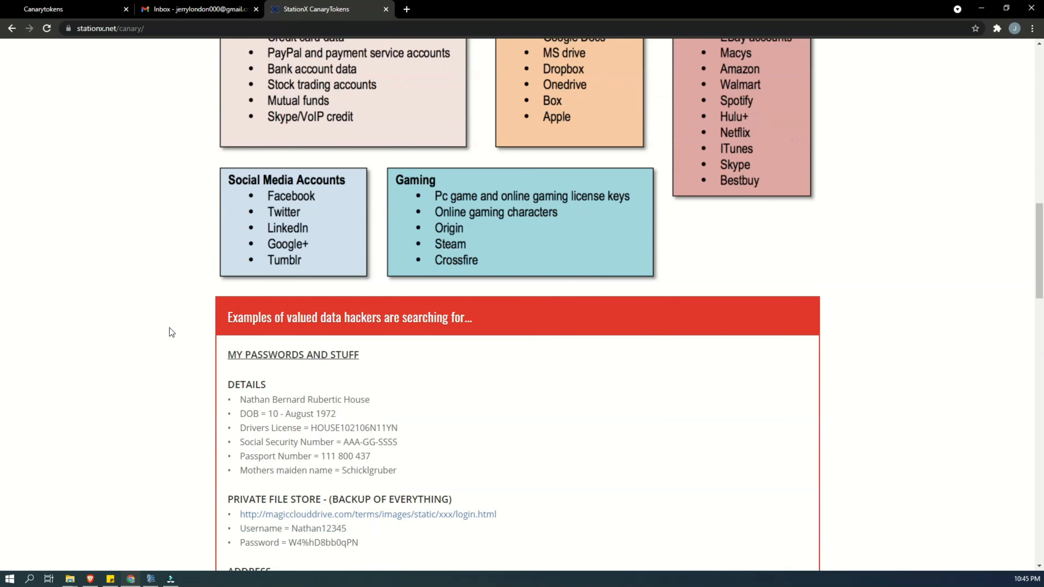
scroll(175, 318, down, 3)
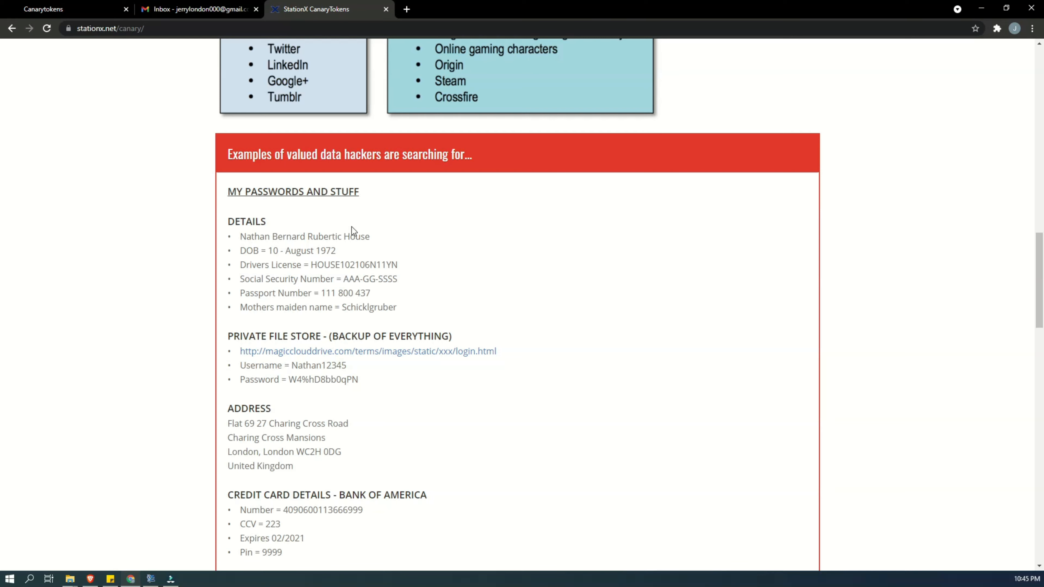
scroll(428, 243, up, 6)
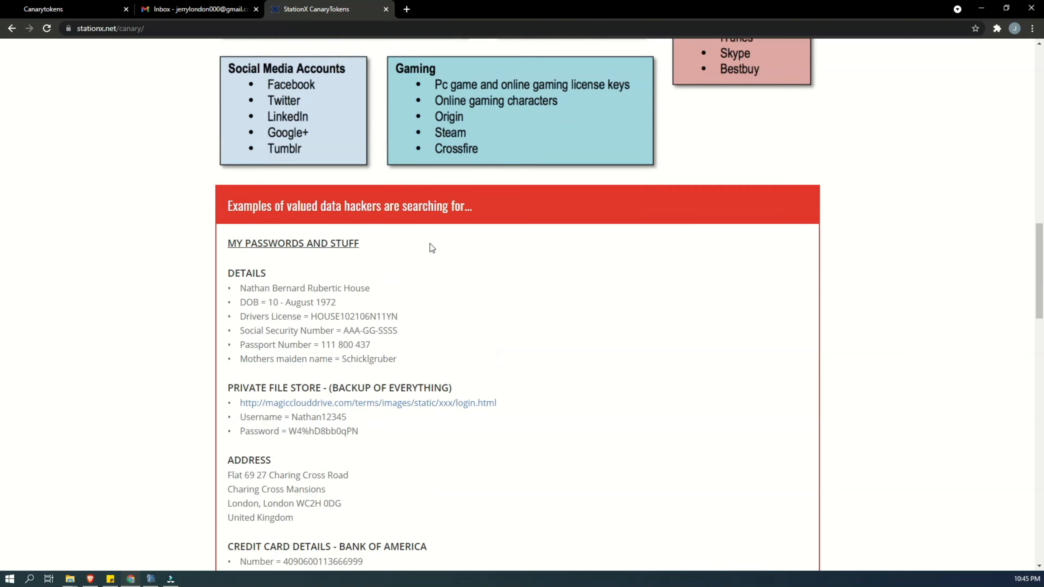
scroll(431, 247, up, 4)
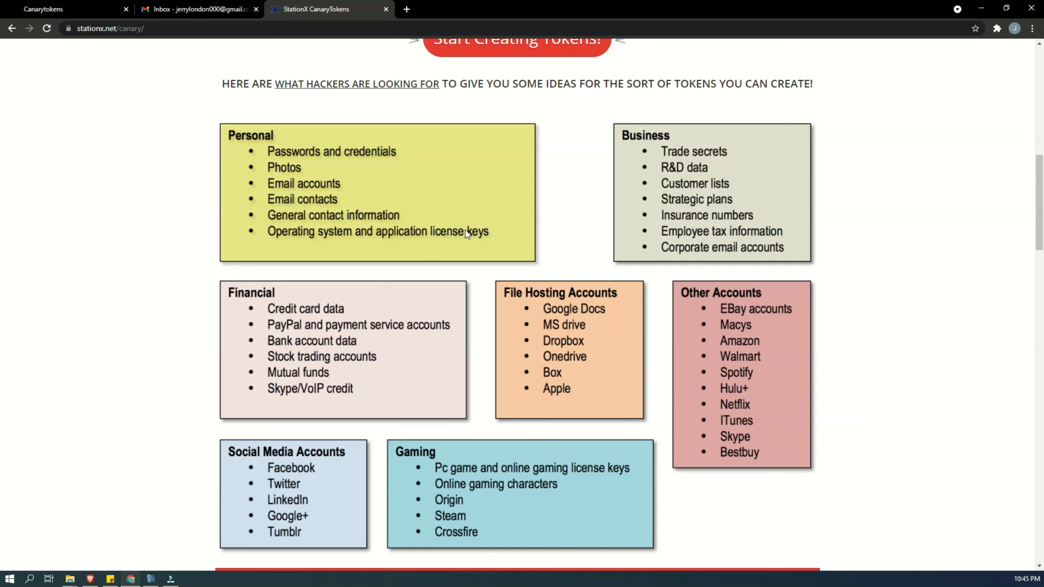
scroll(465, 230, up, 4)
- Return to the canarytokens.org generator page and examine its full web address
click(52, 4)
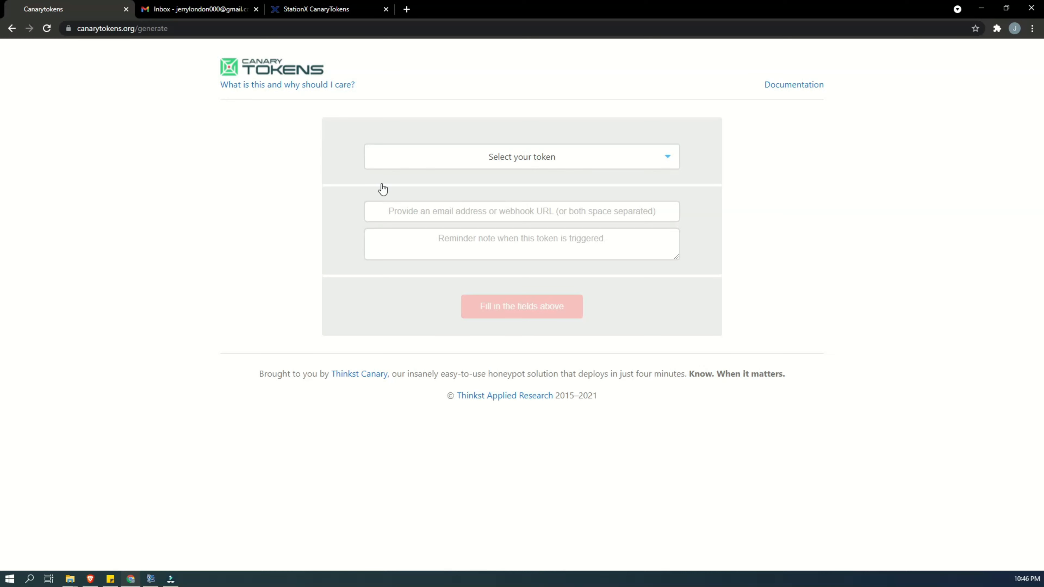
click(185, 27)
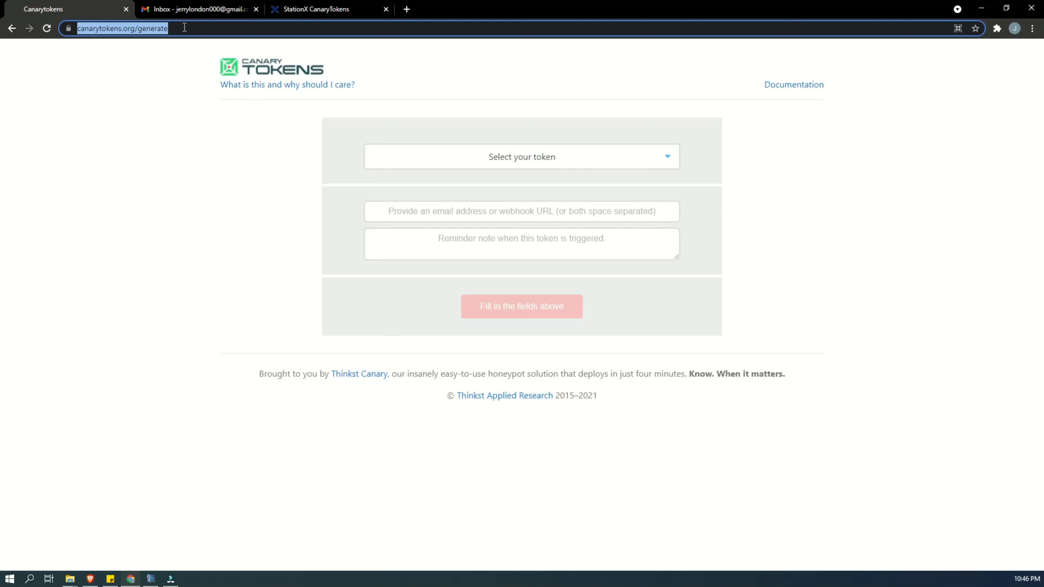
click(211, 27)
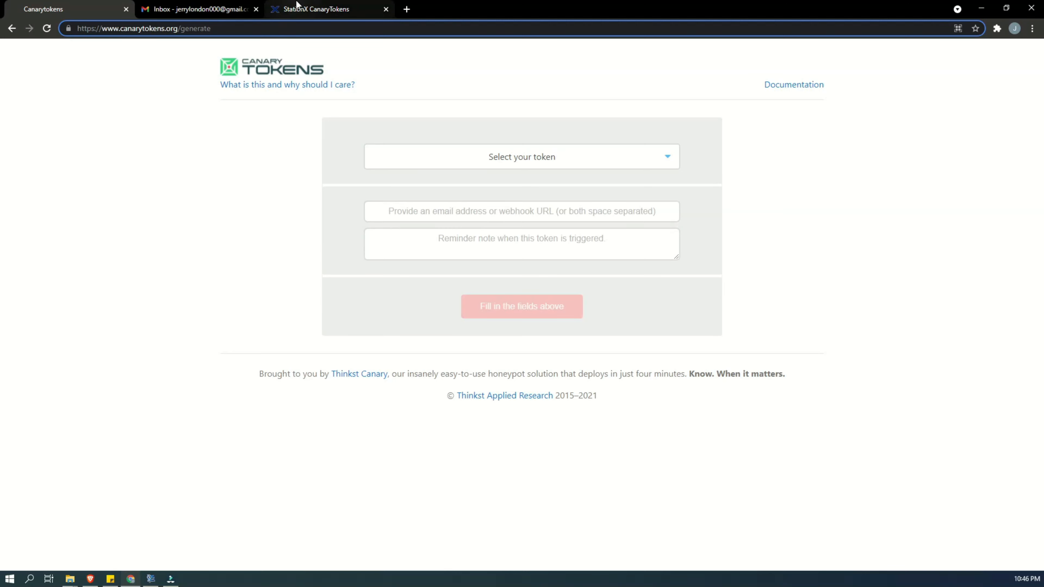
- Open the StationX page's token creation link separately and examine the hosted generator's web address and token options
click(292, 9)
right_click(479, 204)
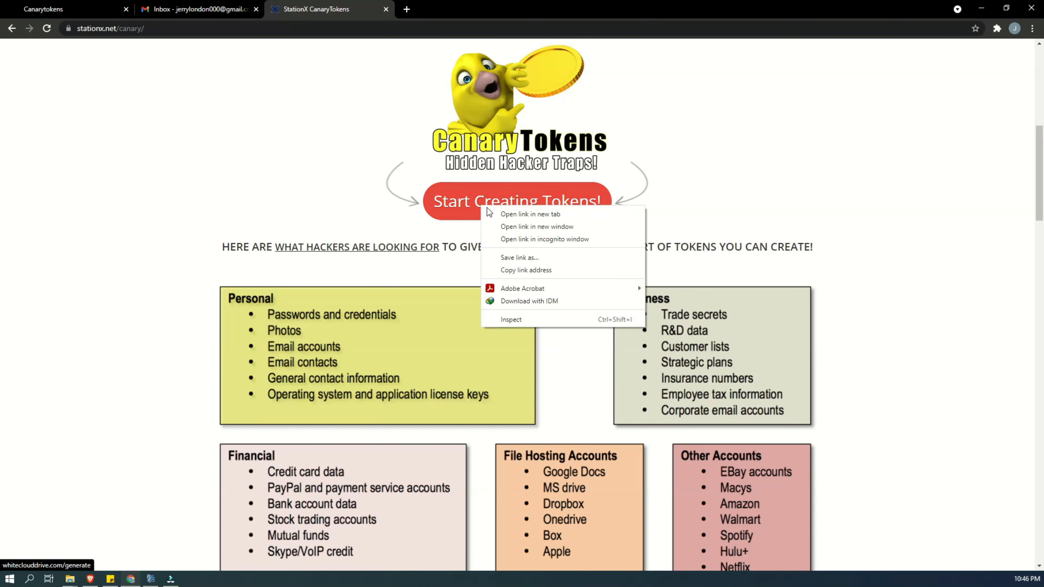
click(510, 215)
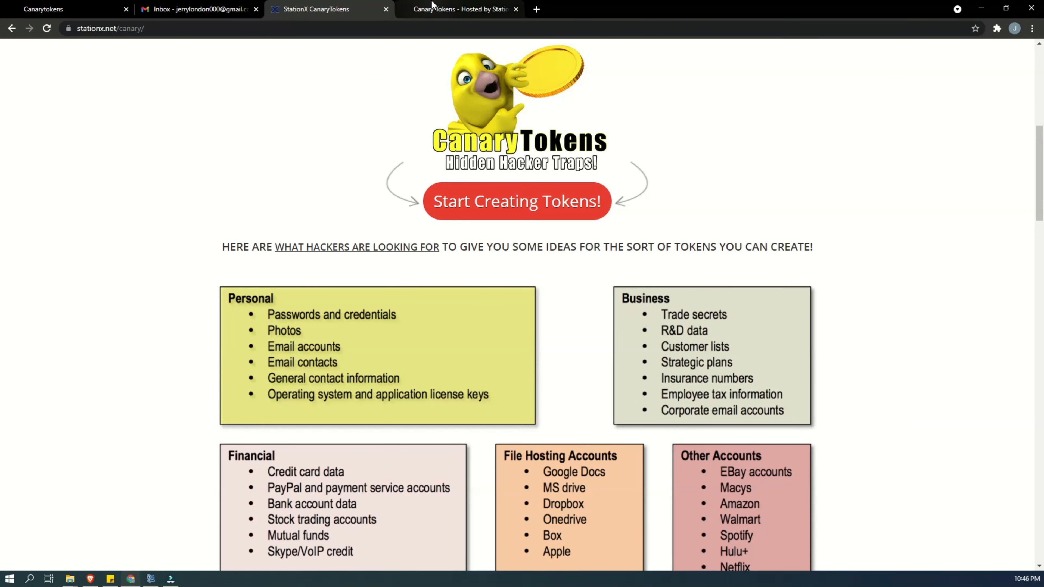
click(428, 8)
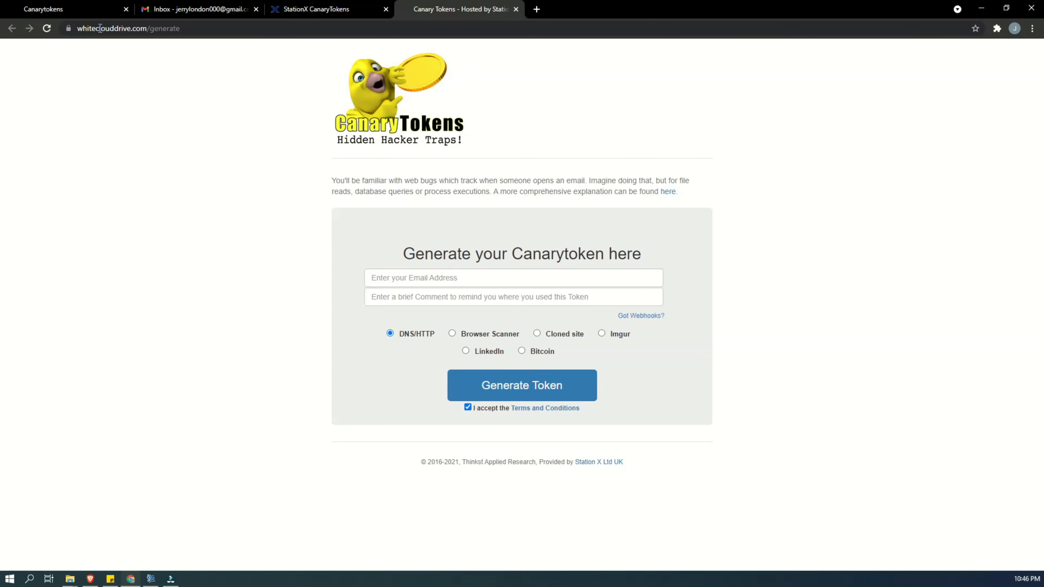
click(212, 29)
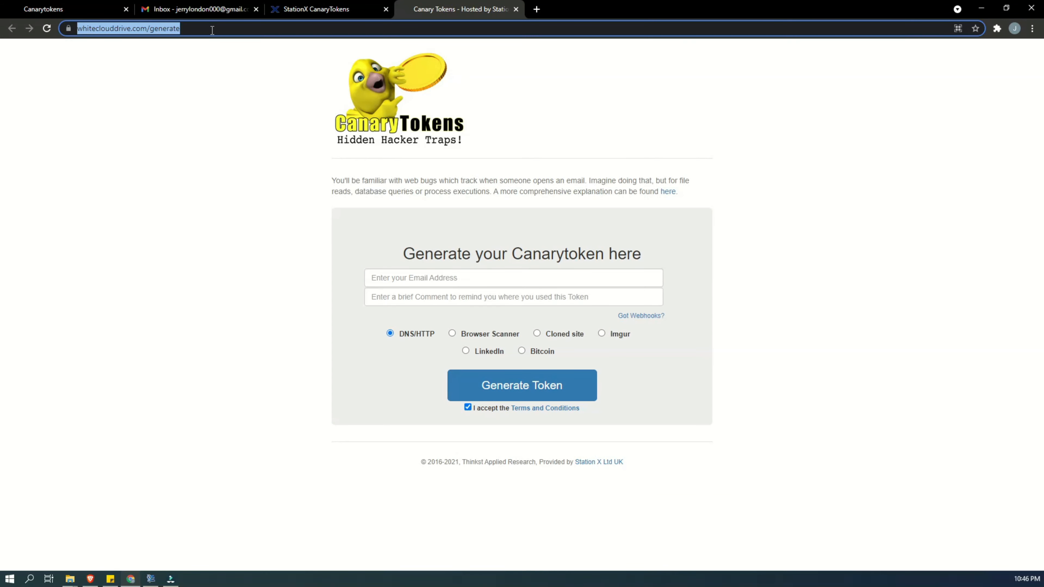
click(197, 75)
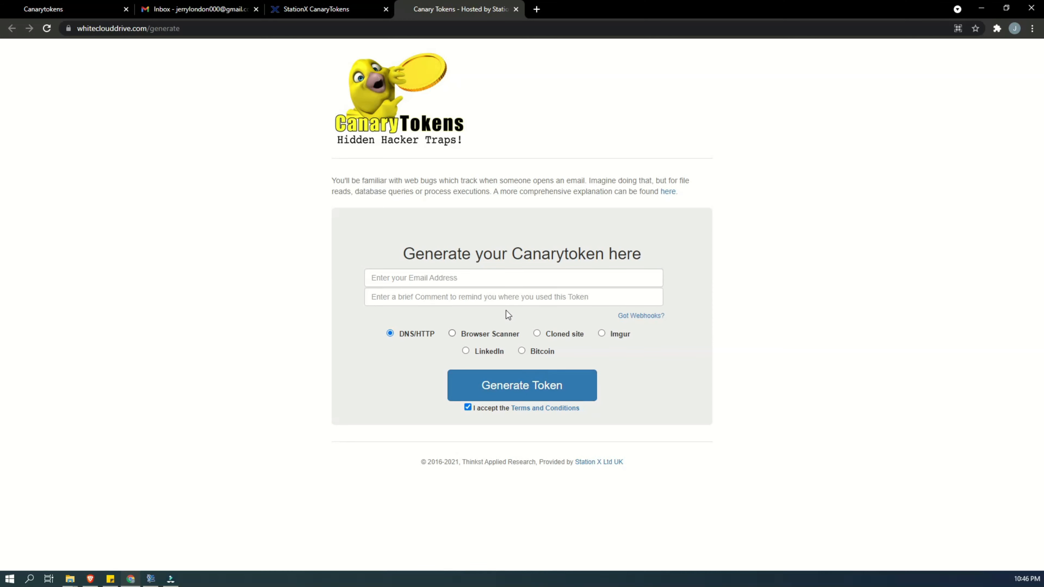
- On the canarytokens.org generator, choose the Microsoft Word Document token and fill in the alert email address
click(35, 6)
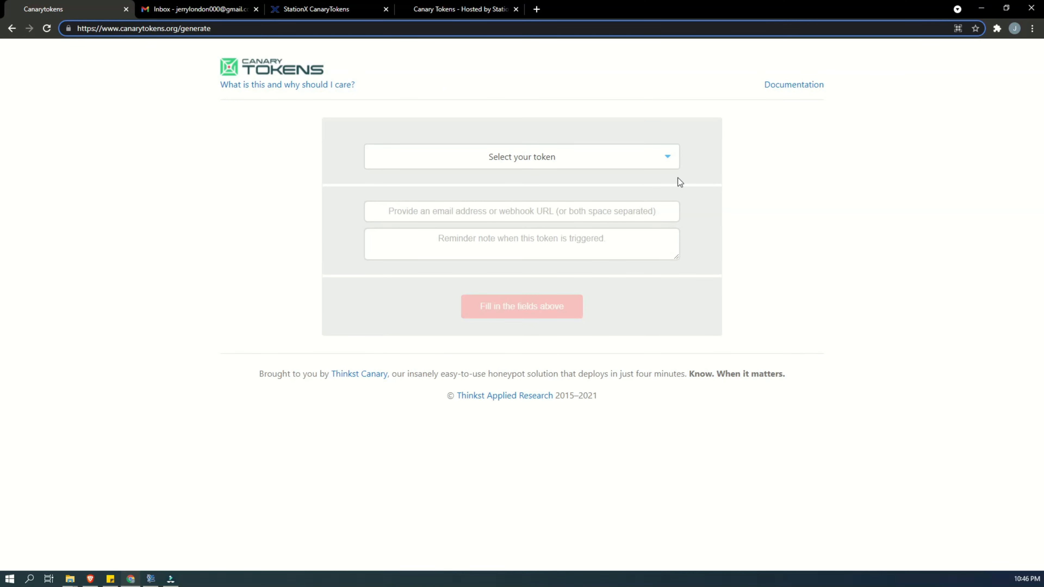
click(522, 158)
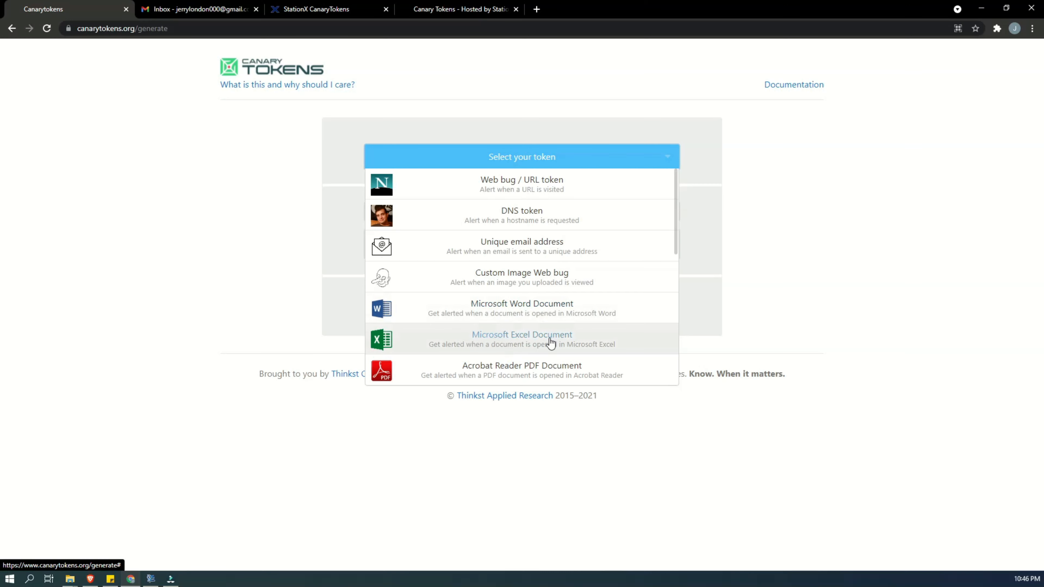
click(536, 311)
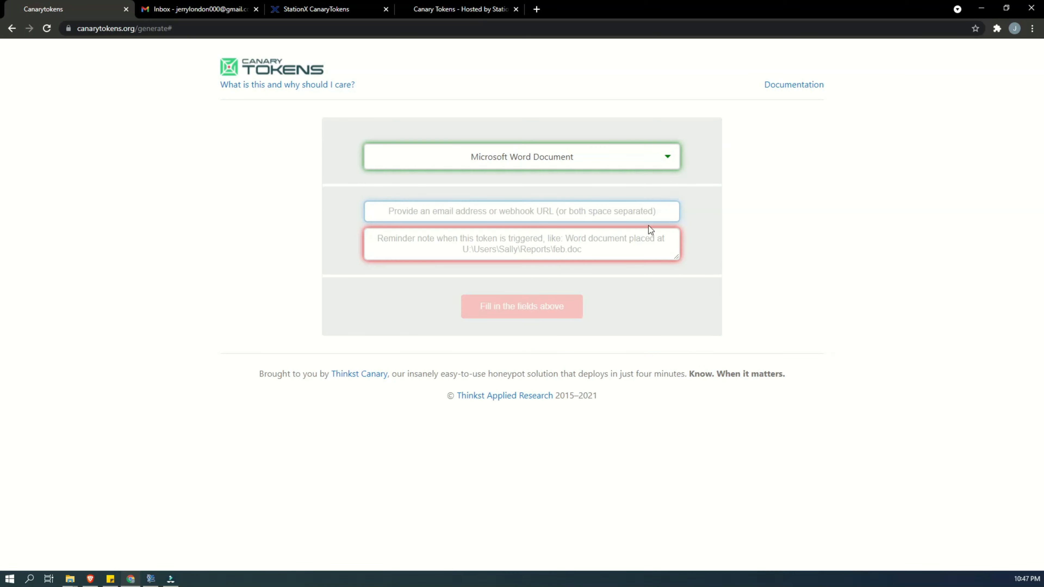
click(546, 214)
click(441, 242)
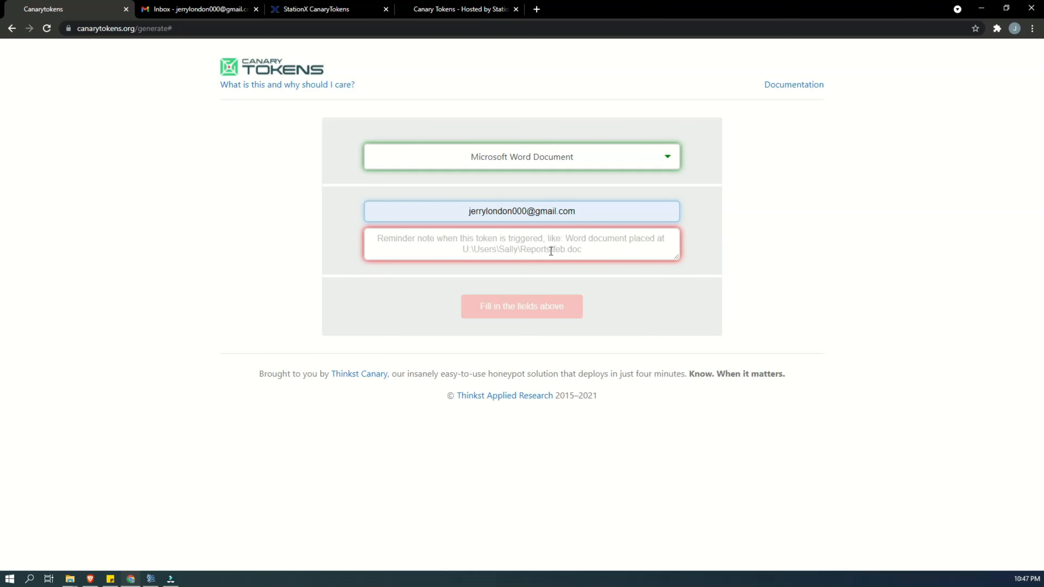
- Enter the reminder note "Passwords for business" and create the Canarytoken
click(561, 246)
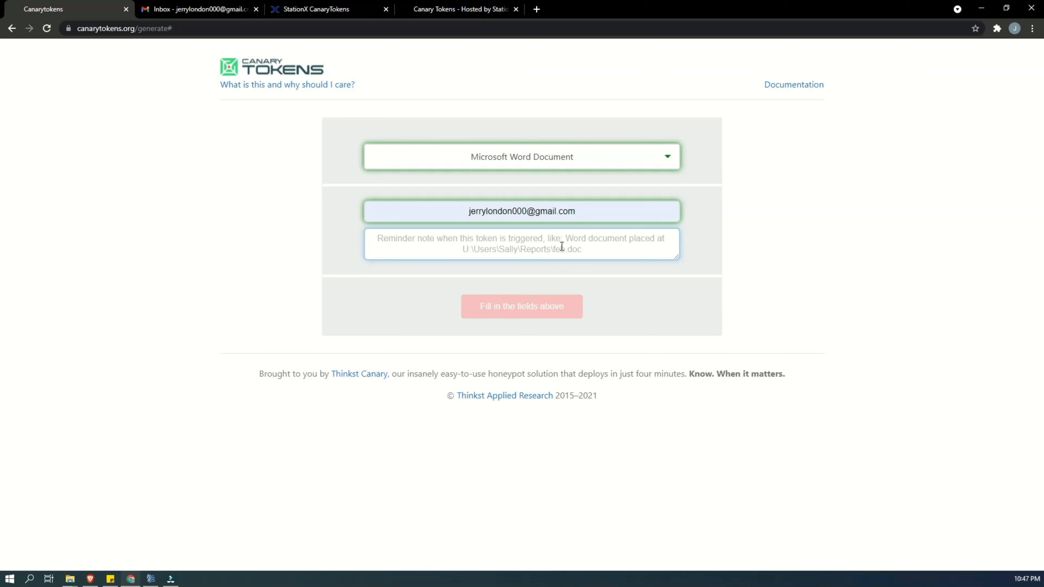
text(Passw)
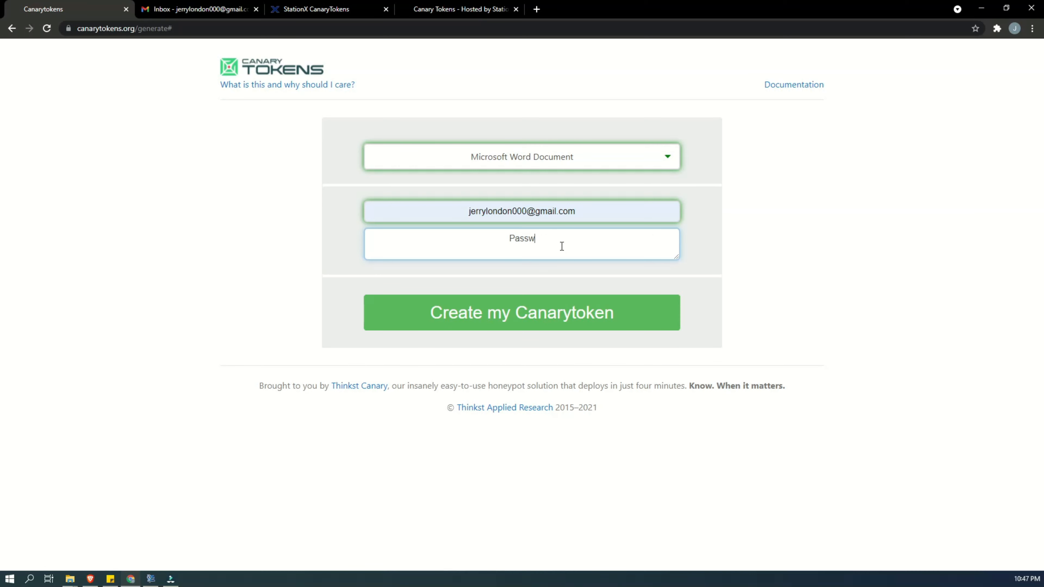
text(ords for business)
key(BackSpace)
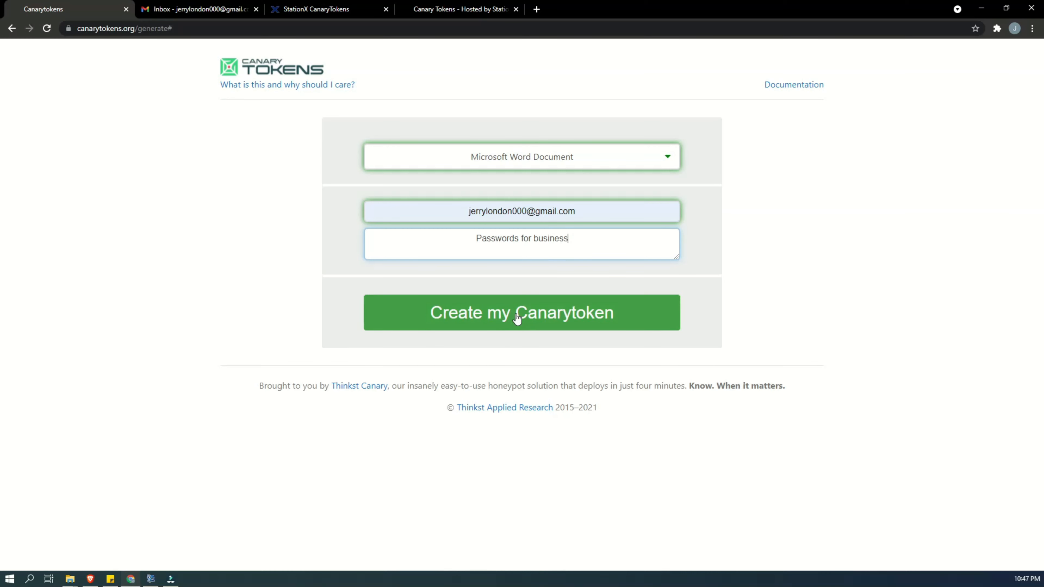
click(500, 317)
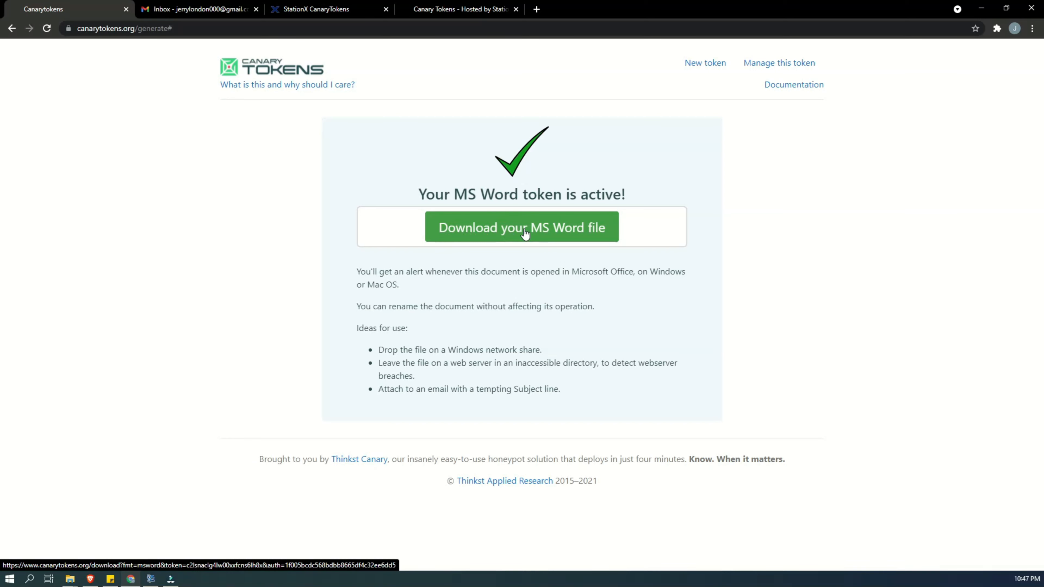
- Download the MS Word token file, open it in Word, and arrange the browser and document side by side
click(525, 233)
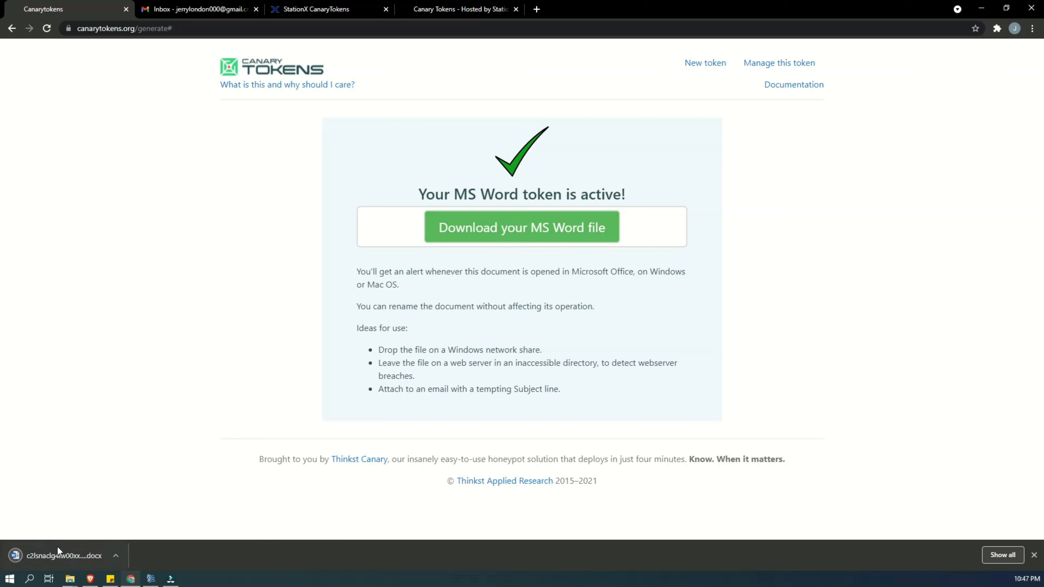
click(119, 552)
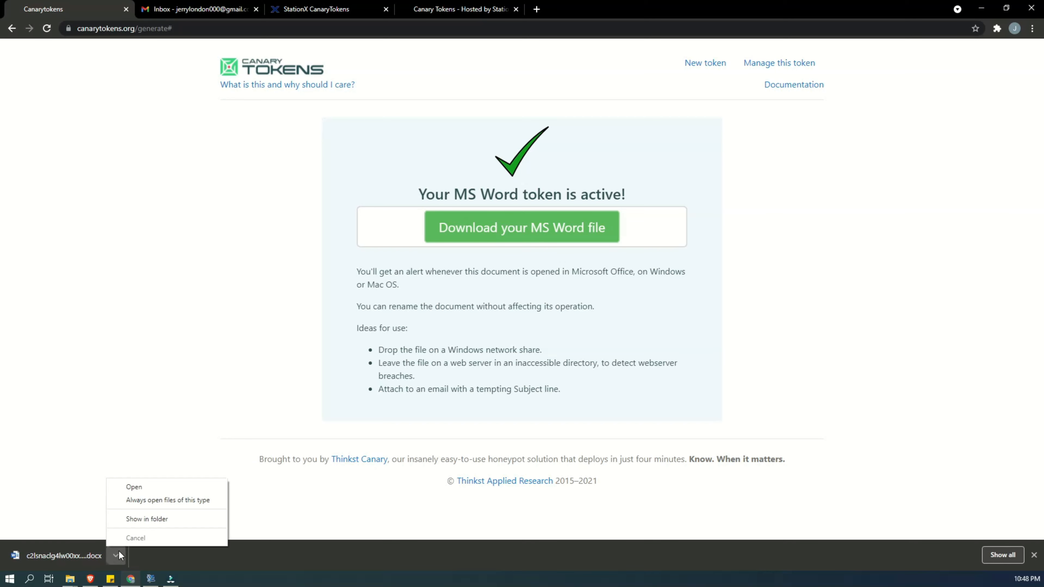
click(150, 487)
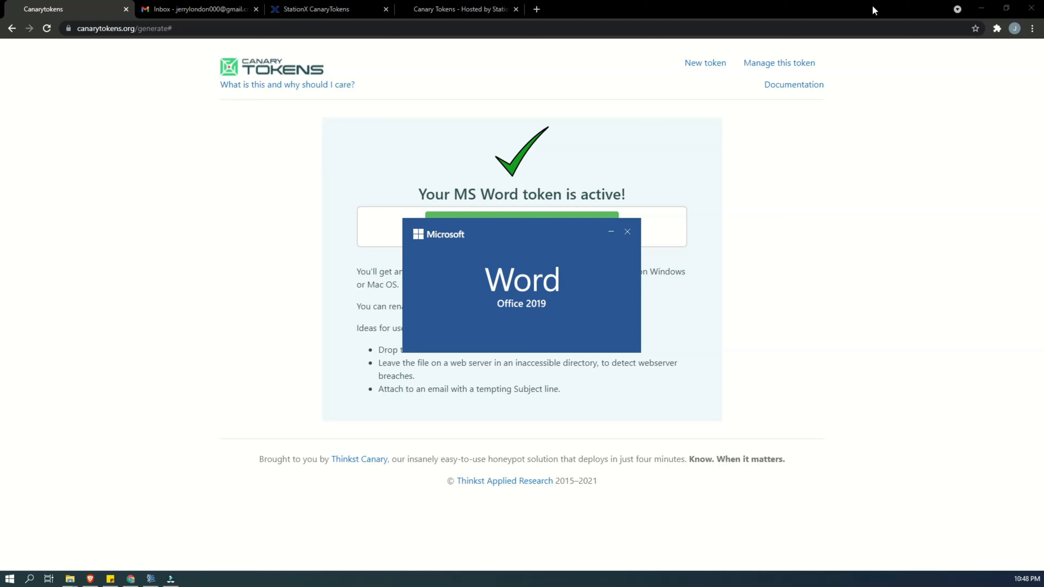
key(super+Left)
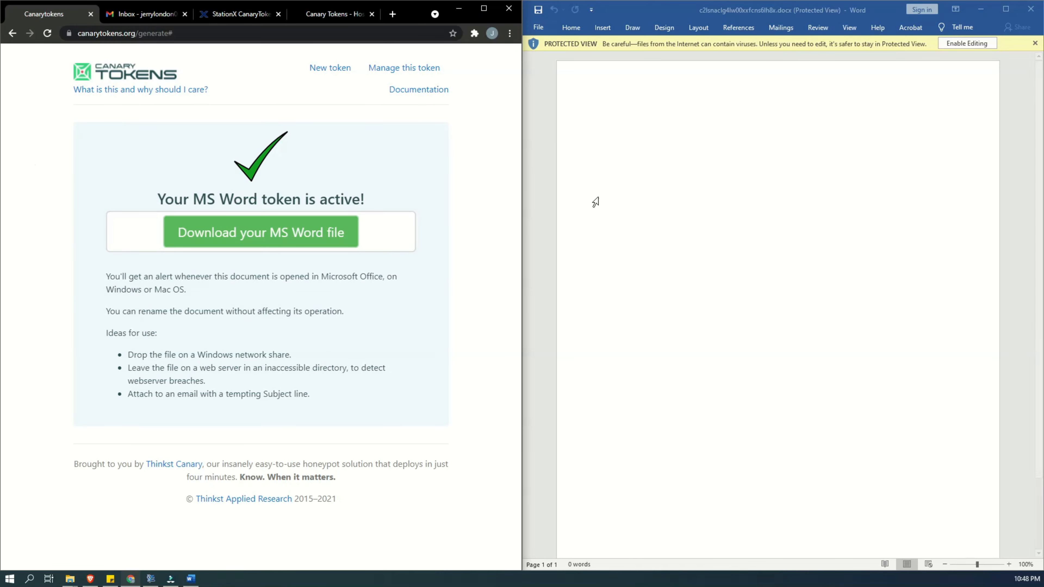
- Refresh the Gmail inbox and check it for a token alert
click(142, 14)
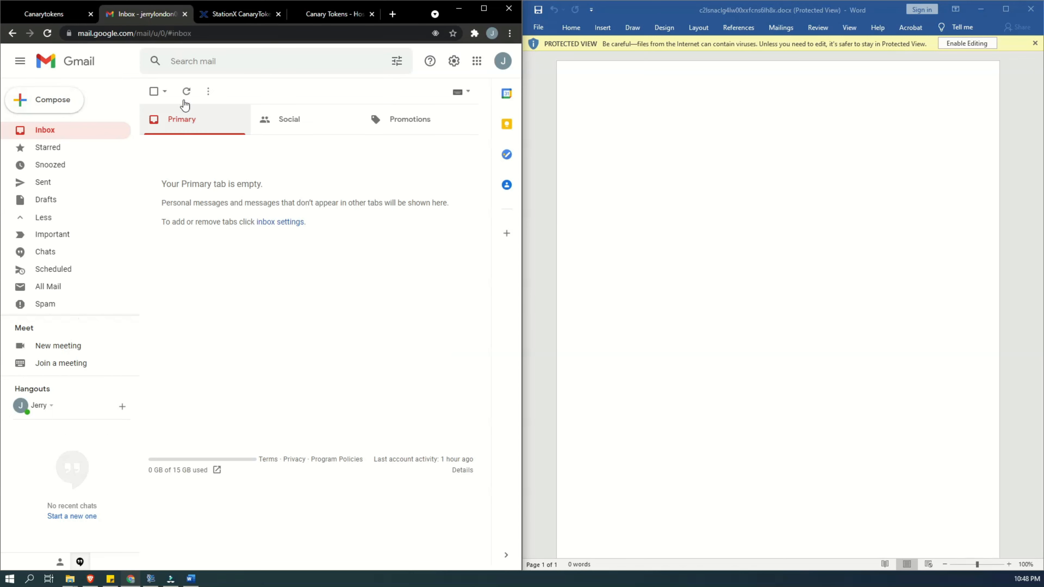
click(186, 91)
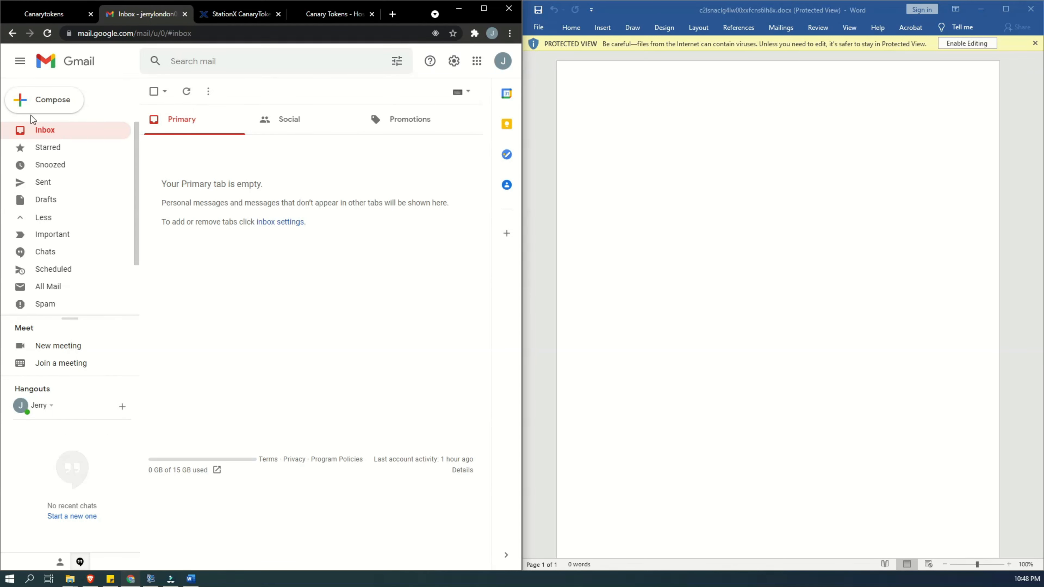
click(42, 130)
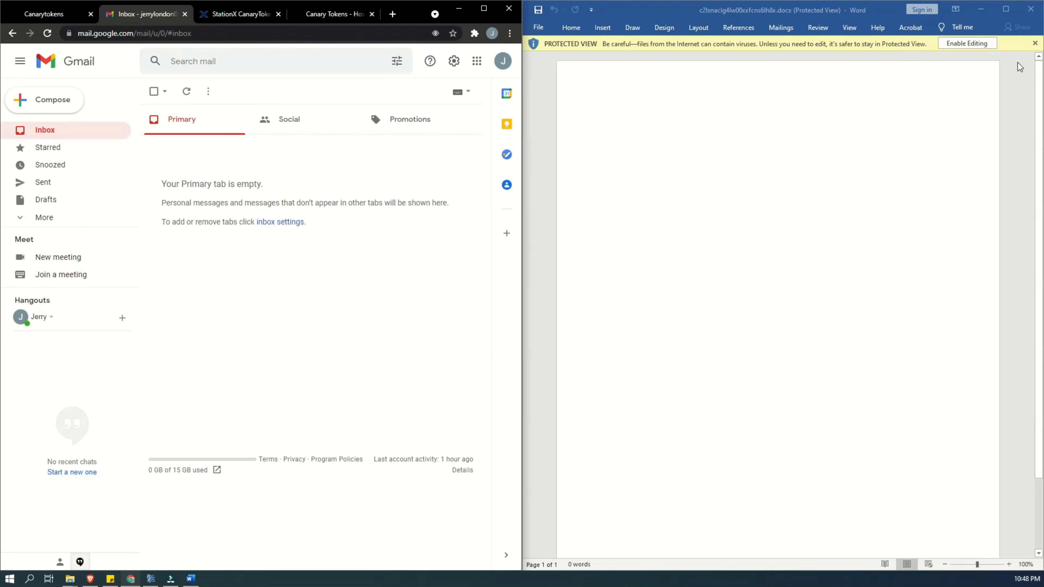
- Enable editing of the downloaded token document in Word and place its window beside the browser again
click(959, 45)
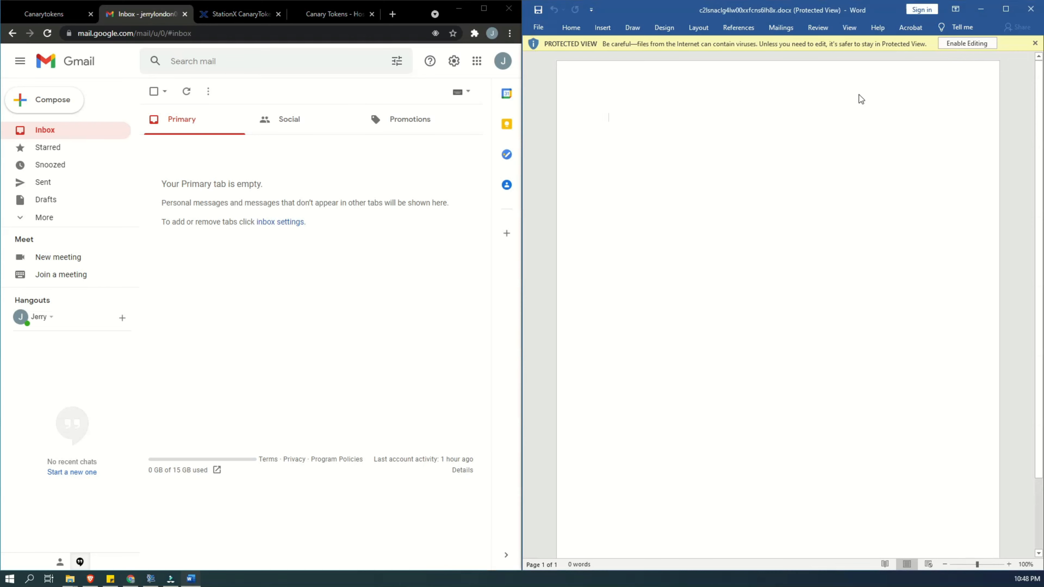
click(972, 43)
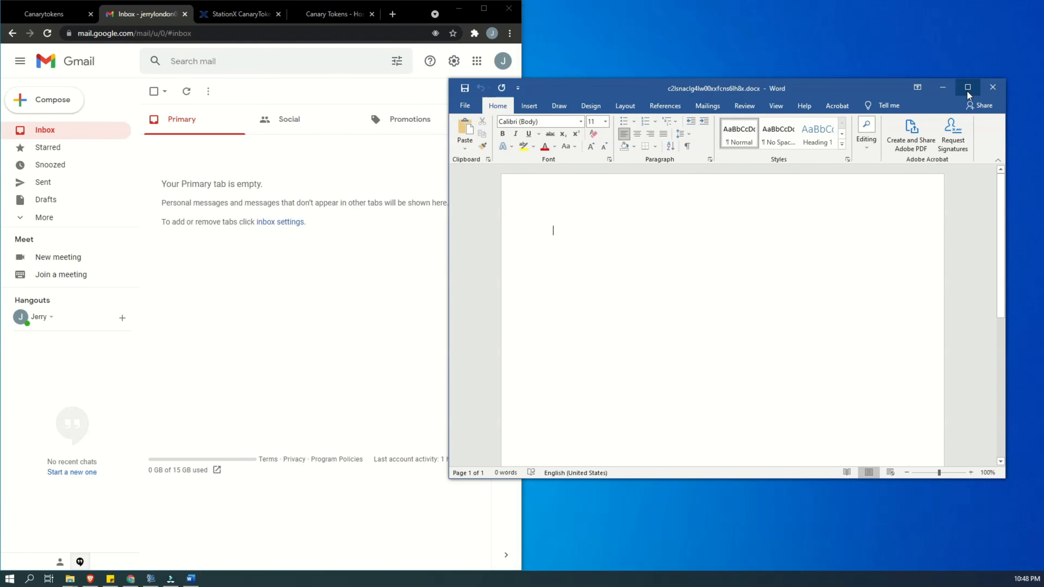
click(969, 88)
key(super+Right)
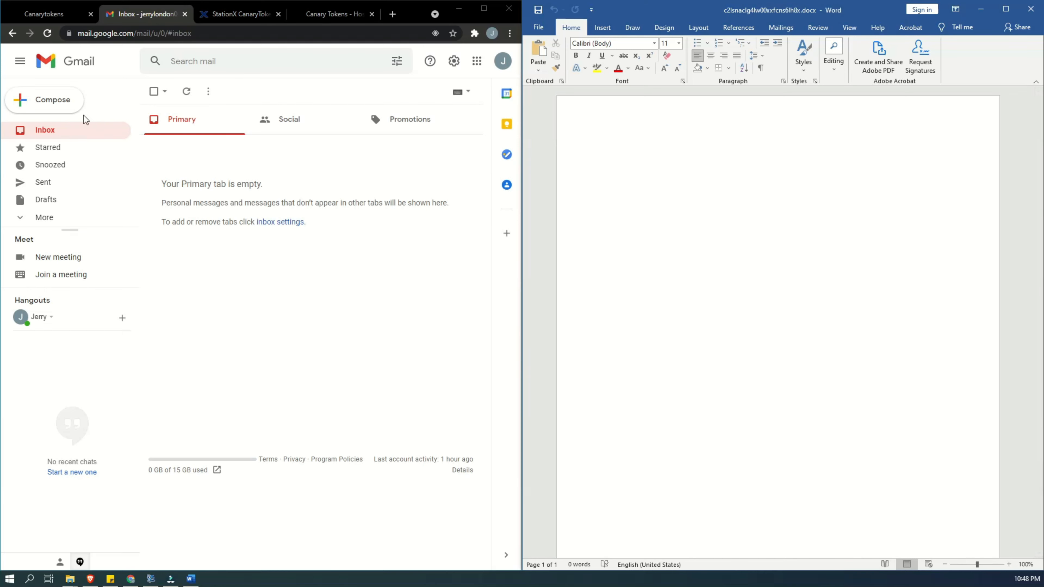
- Refresh the Gmail inbox and open the alert email from Canarytoken Mailer
click(41, 134)
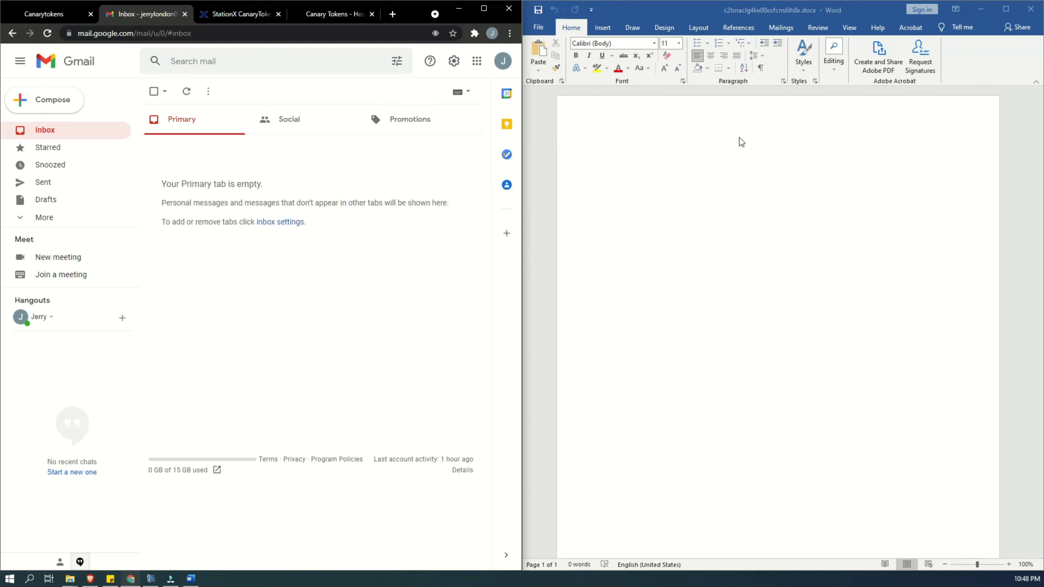
click(647, 11)
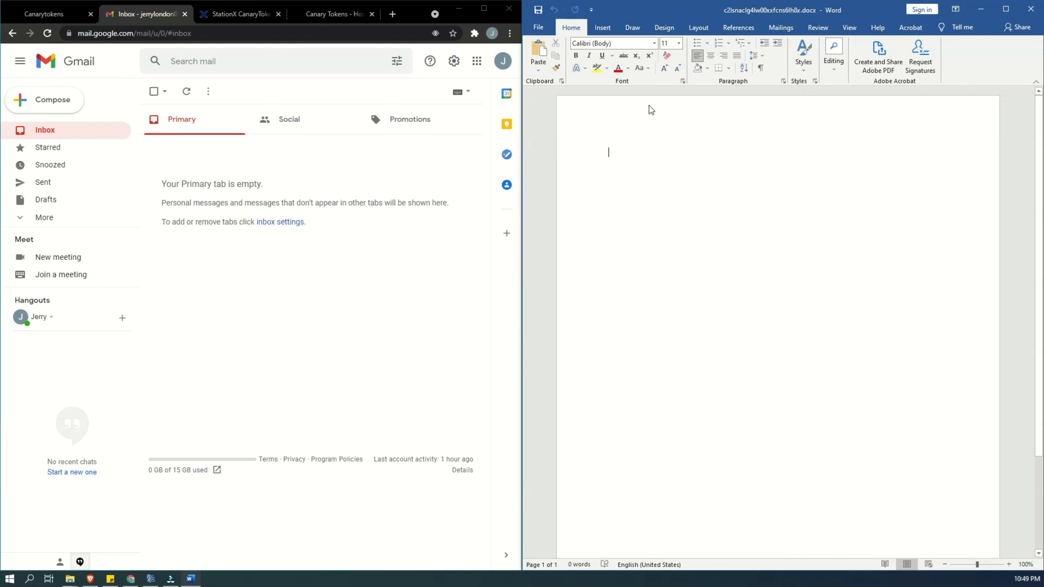
click(187, 93)
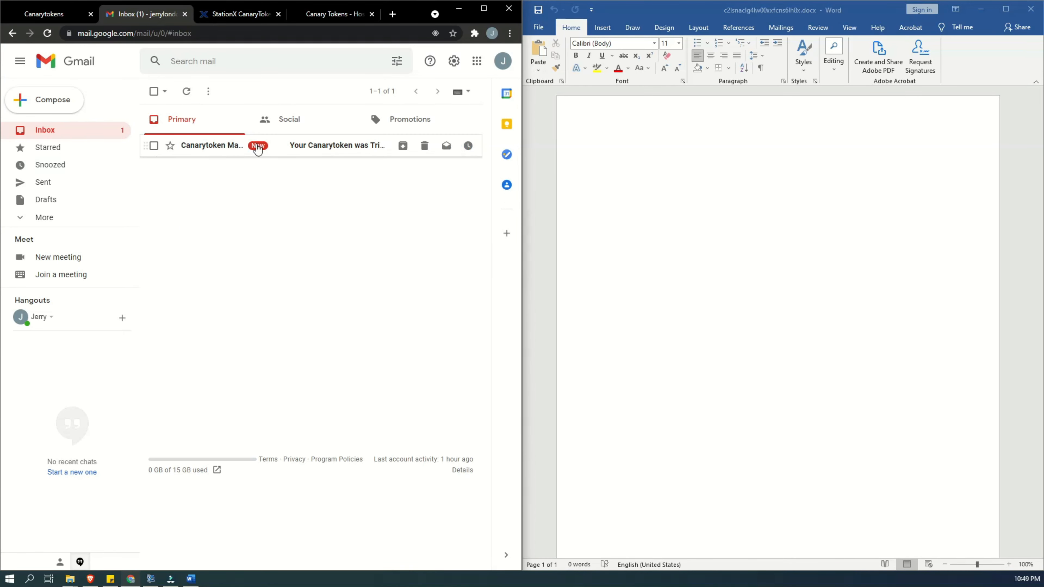
click(213, 148)
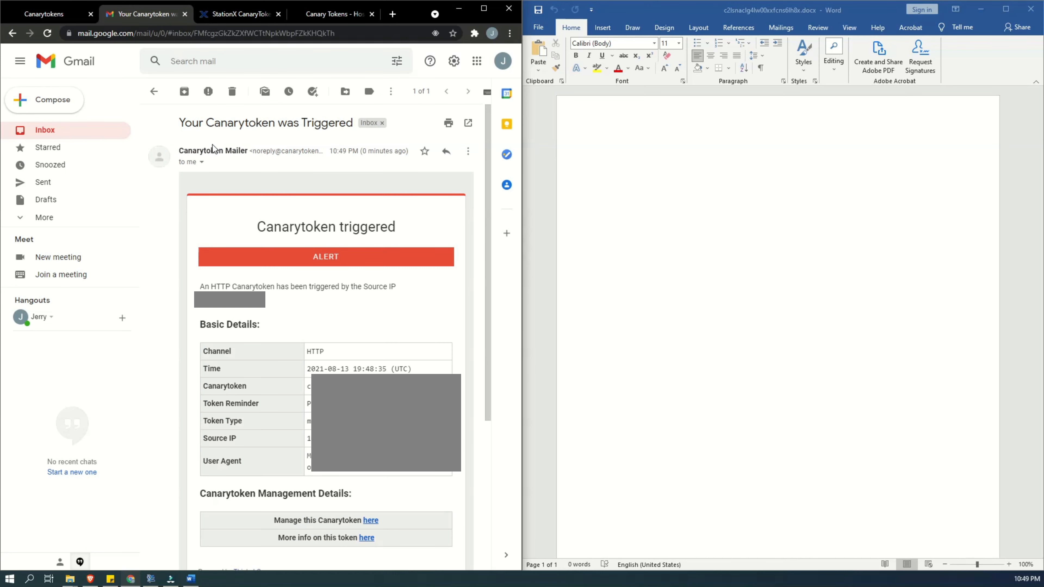
- Examine the alert email's source IP, channel, time, Canarytoken, token reminder and token type
scroll(332, 304, down, 2)
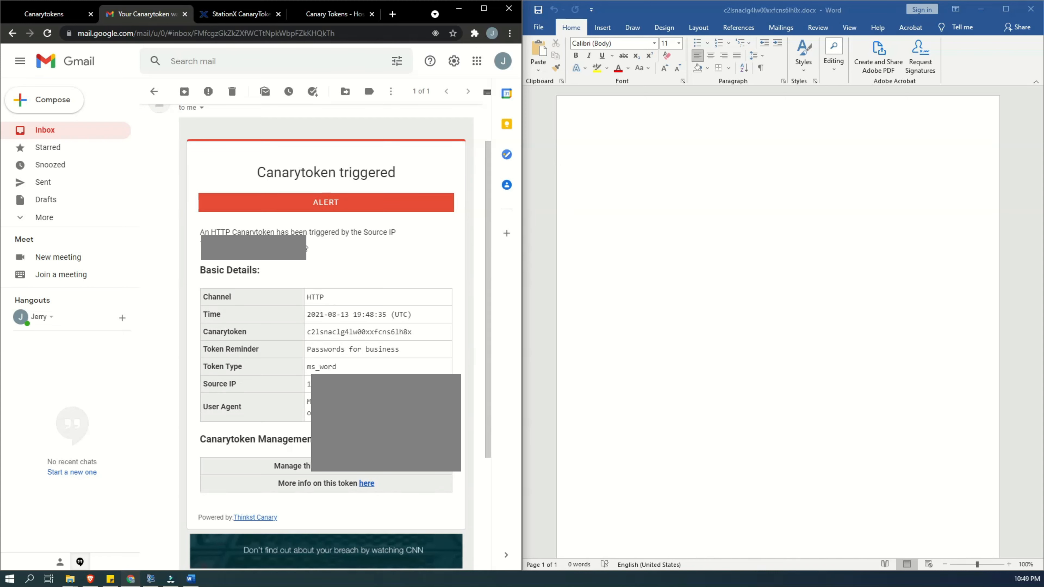
drag(200, 246, 249, 245)
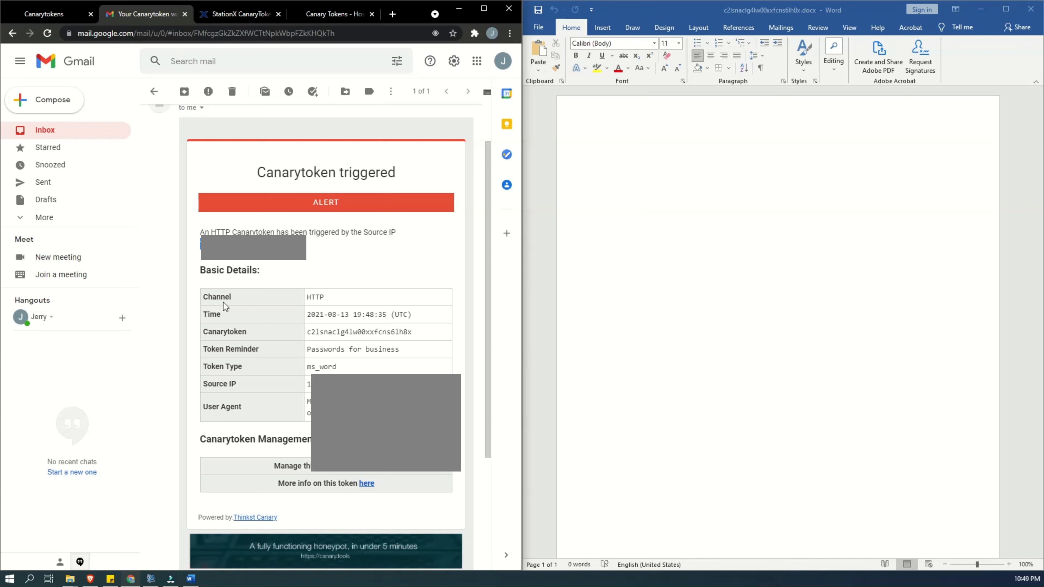
drag(335, 298, 287, 307)
drag(428, 318, 307, 314)
drag(412, 332, 282, 341)
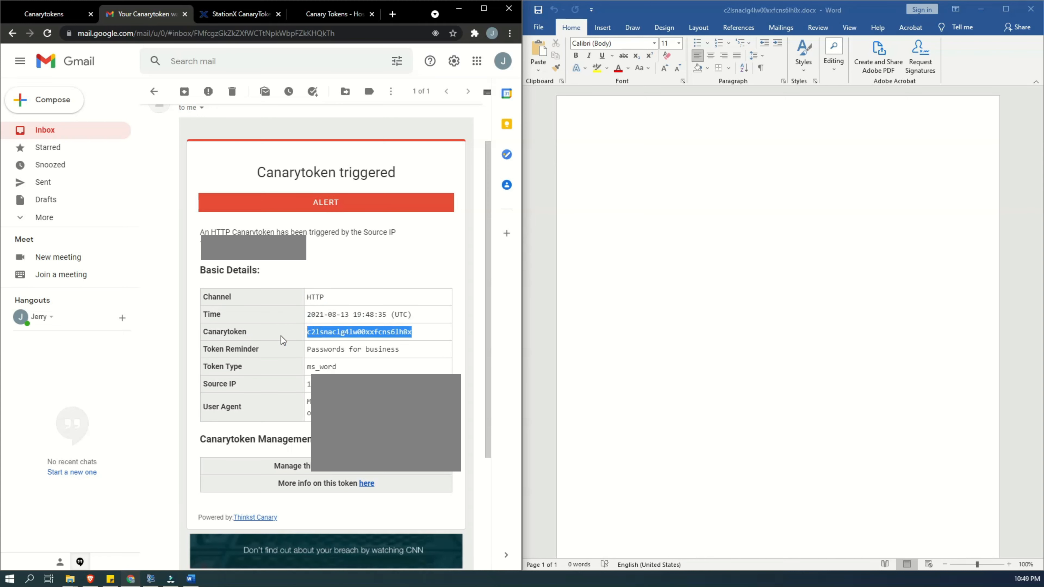
drag(407, 353, 297, 352)
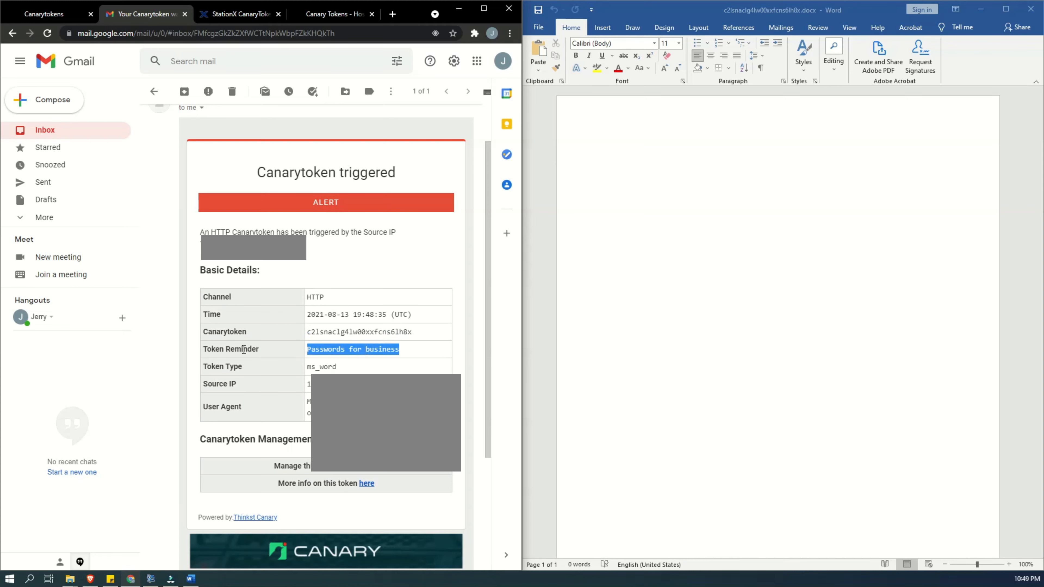
drag(208, 350, 264, 355)
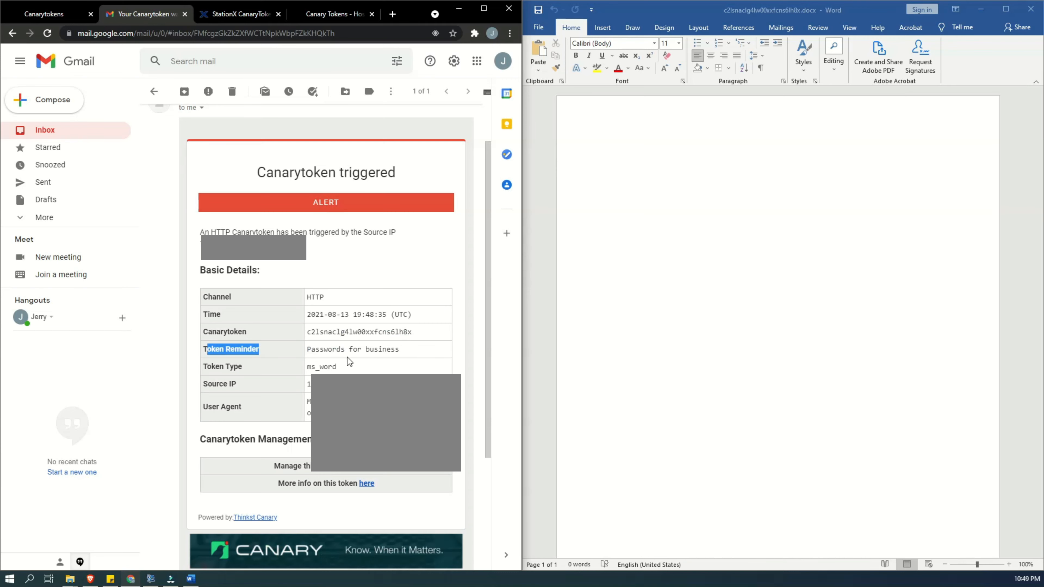
click(394, 362)
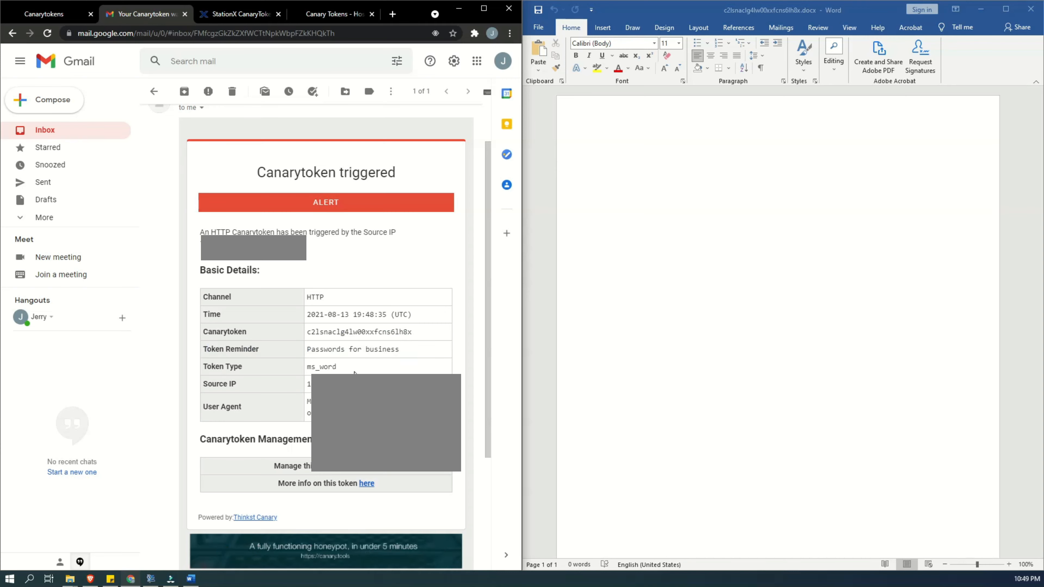
scroll(394, 361, down, 1)
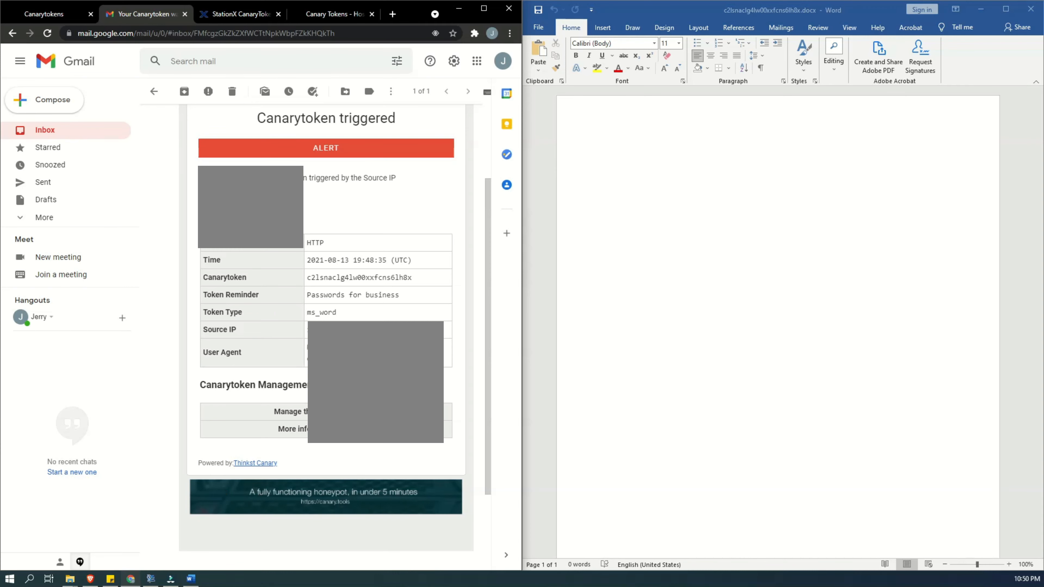
scroll(323, 296, up, 3)
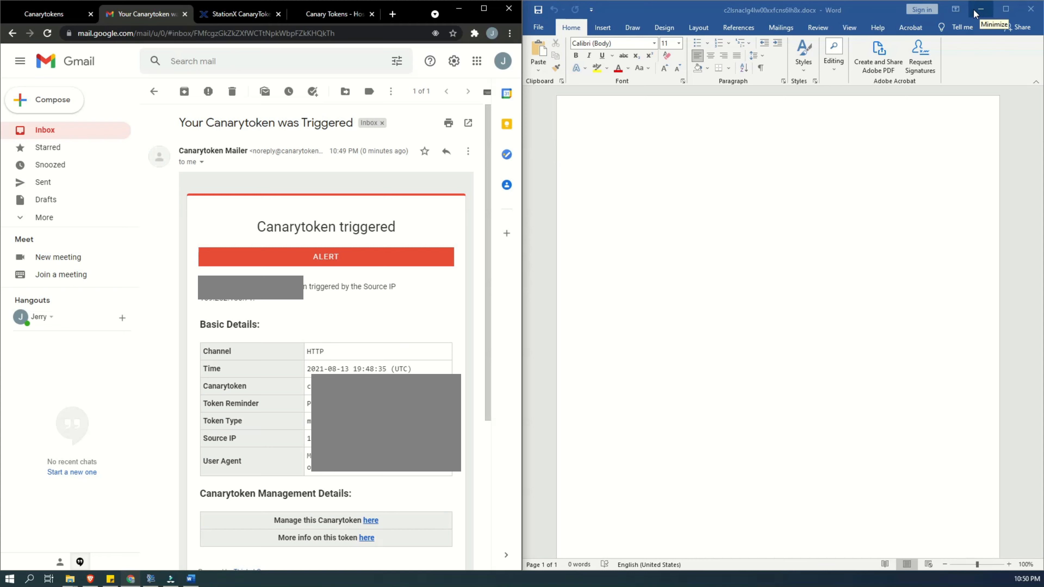
mouse_move(72, 581)
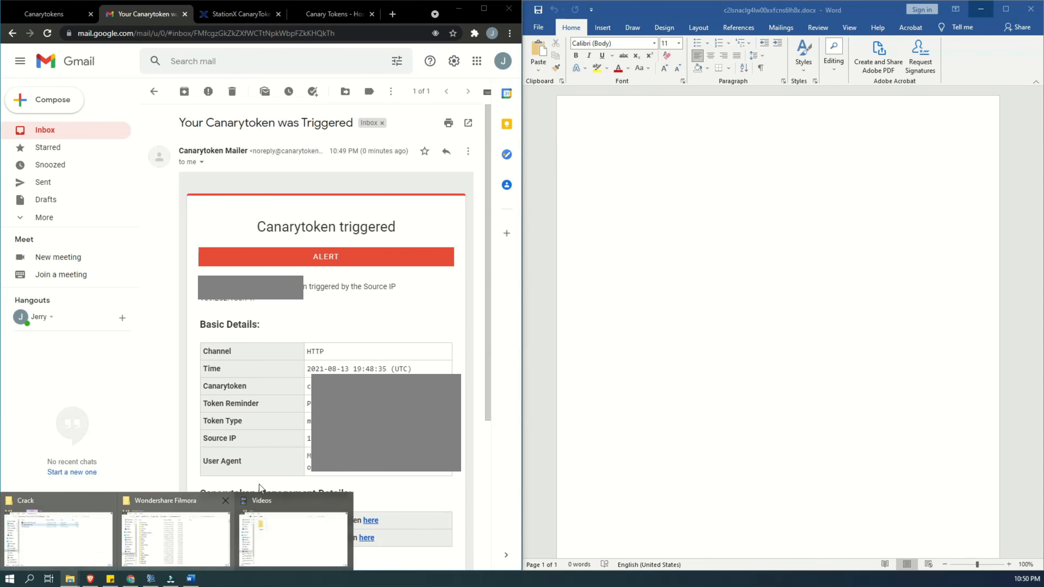
click(774, 144)
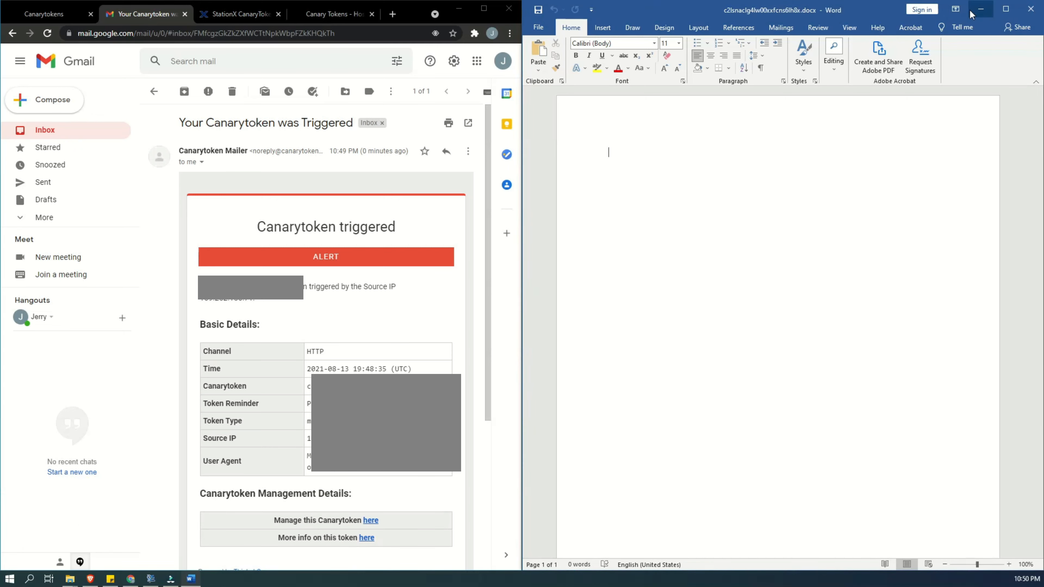
click(431, 358)
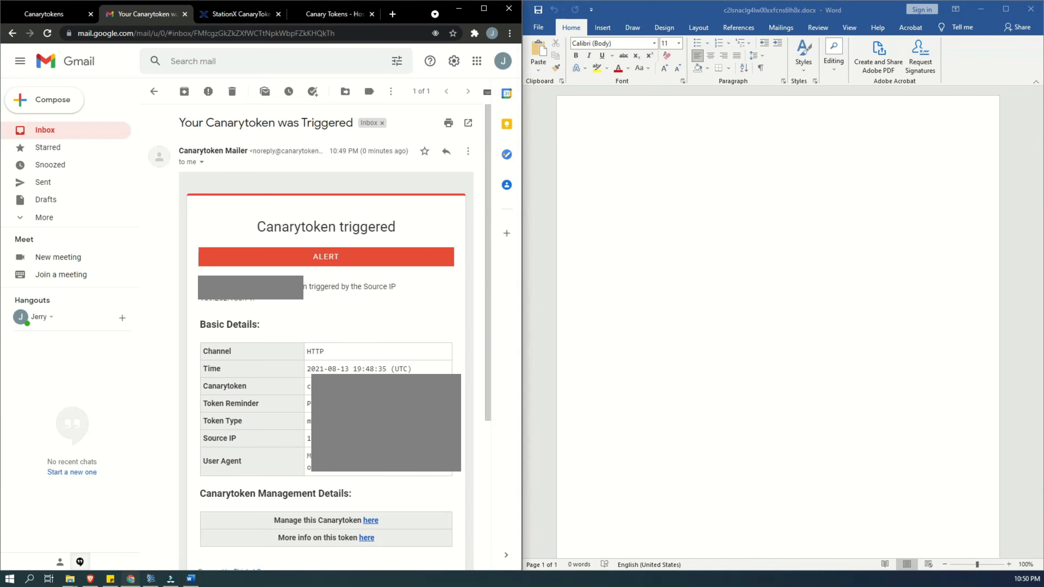
drag(312, 404, 307, 406)
- On the StationX canary page, select the whole example data text from "MY PASSWORDS AND STUFF" through "MultiBit HD"
click(227, 14)
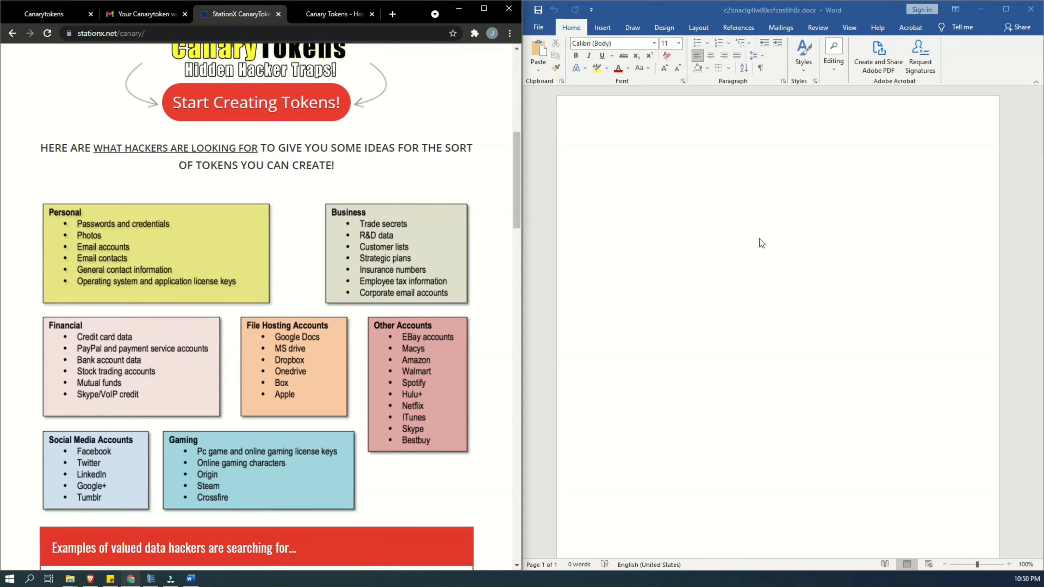
click(761, 131)
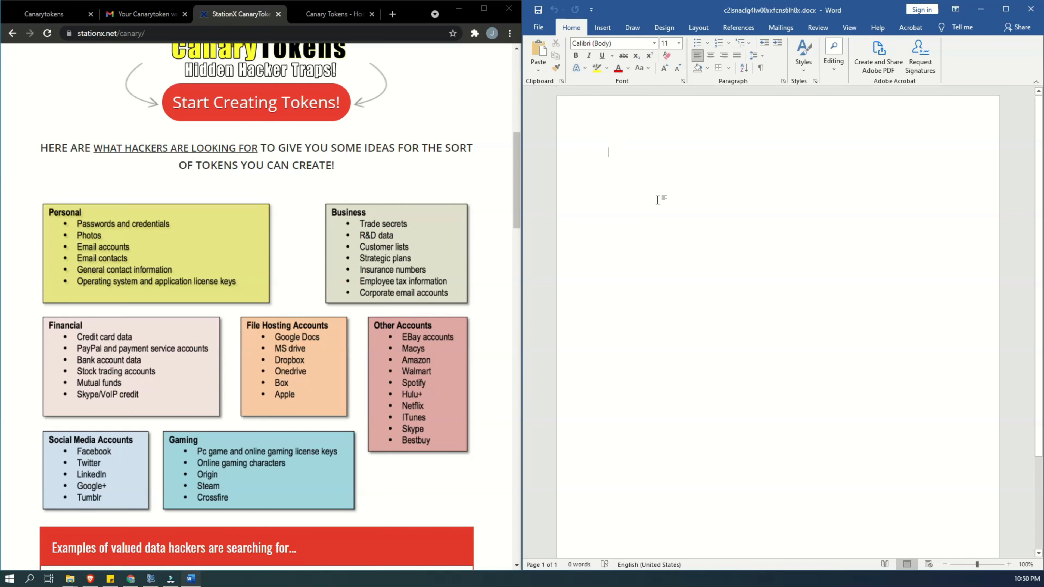
scroll(336, 198, down, 6)
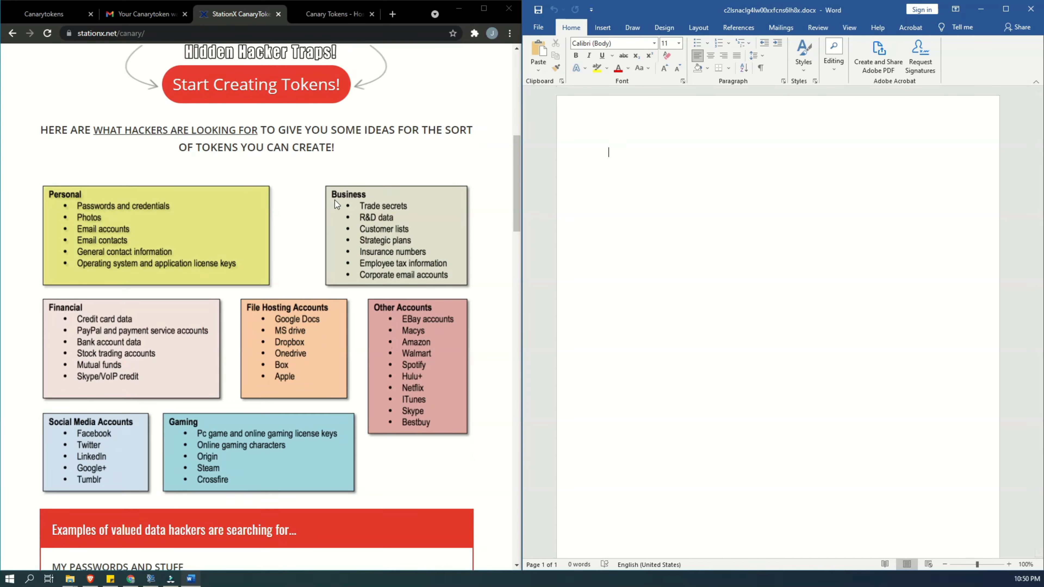
scroll(335, 201, down, 4)
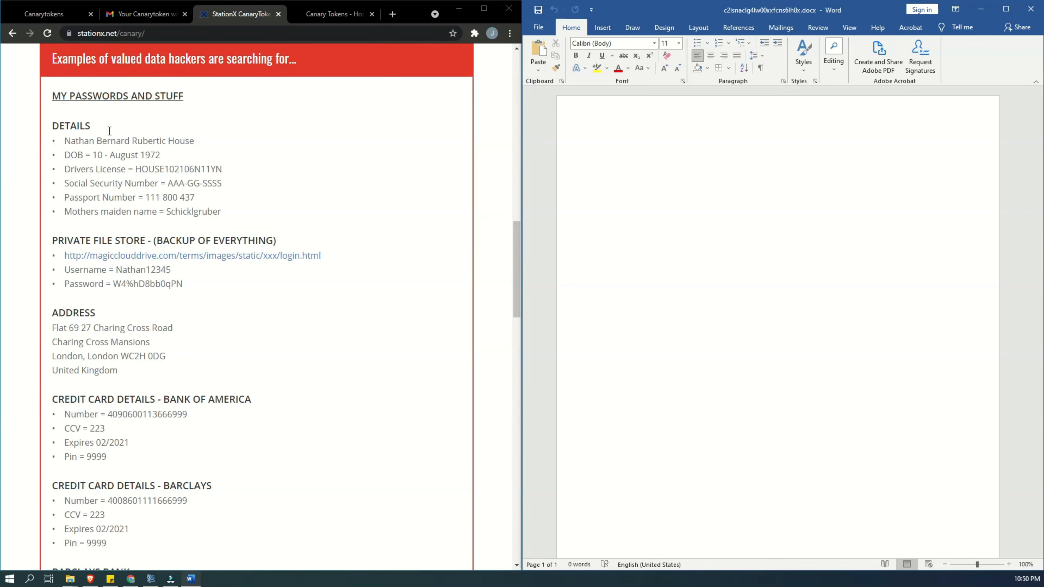
scroll(212, 145, up, 1)
scroll(95, 224, down, 1)
drag(48, 100, 349, 535)
drag(341, 459, 376, 391)
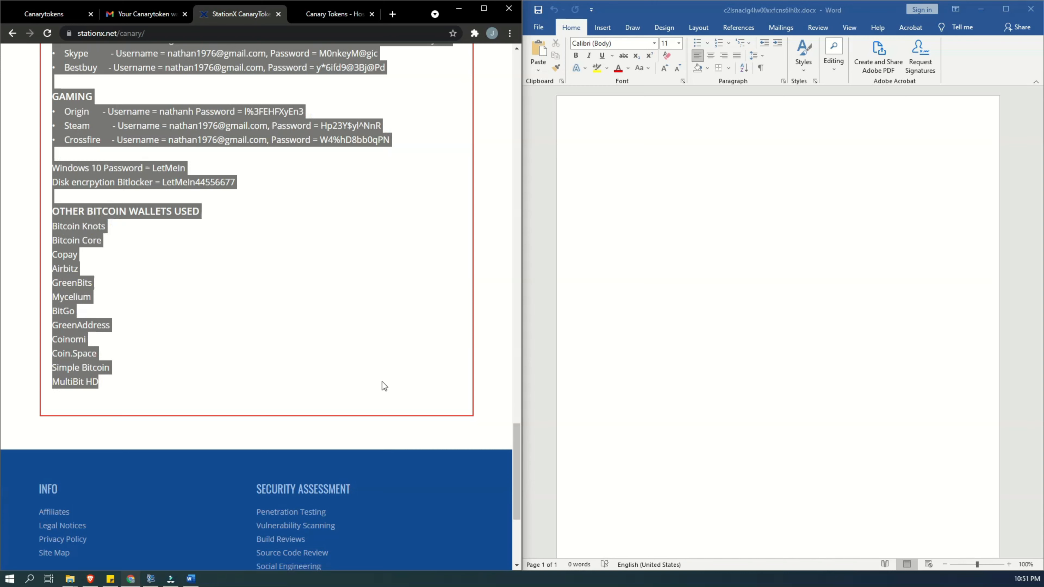
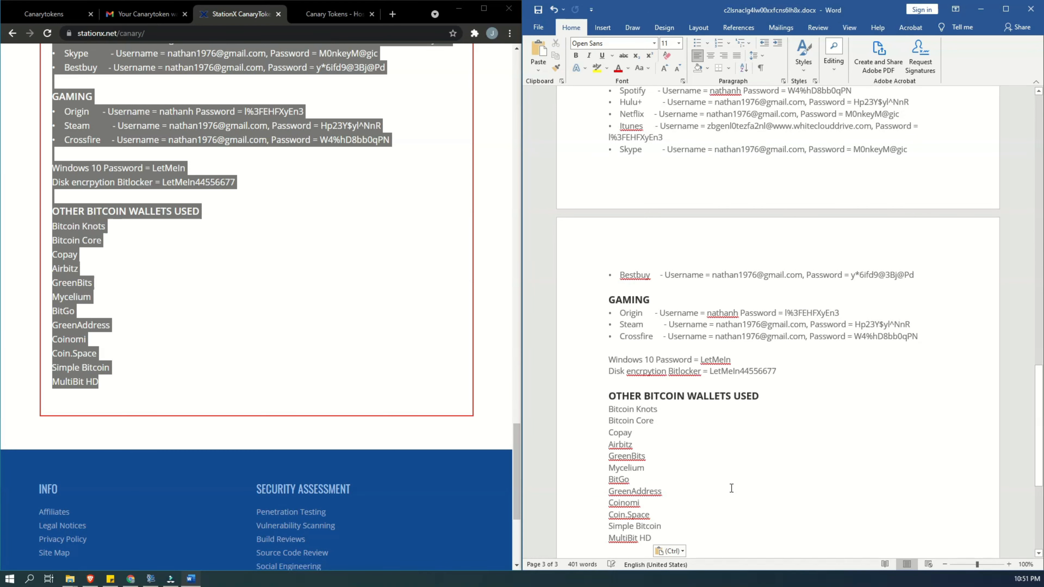
scroll(782, 428, up, 1)
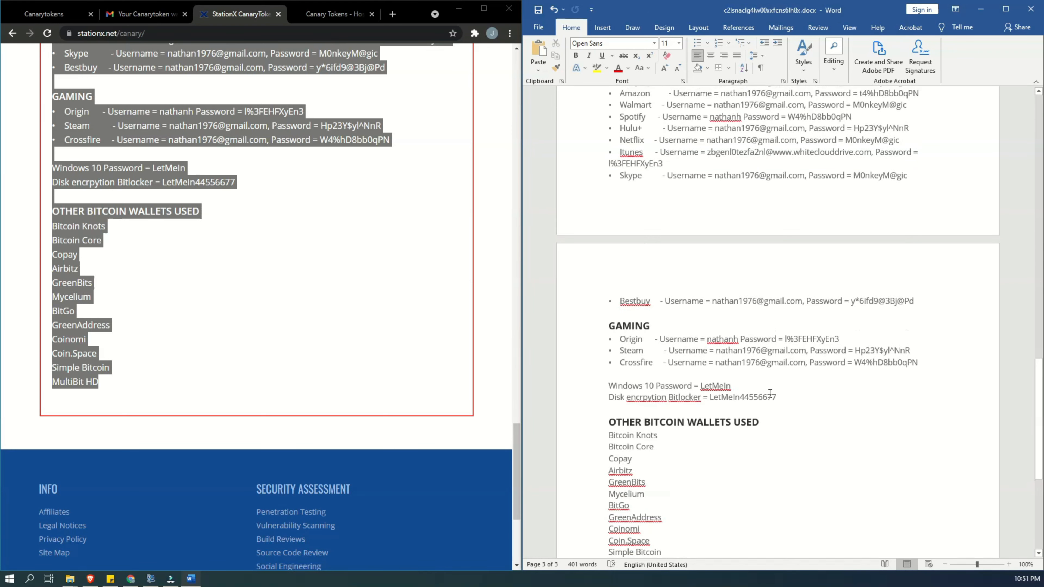
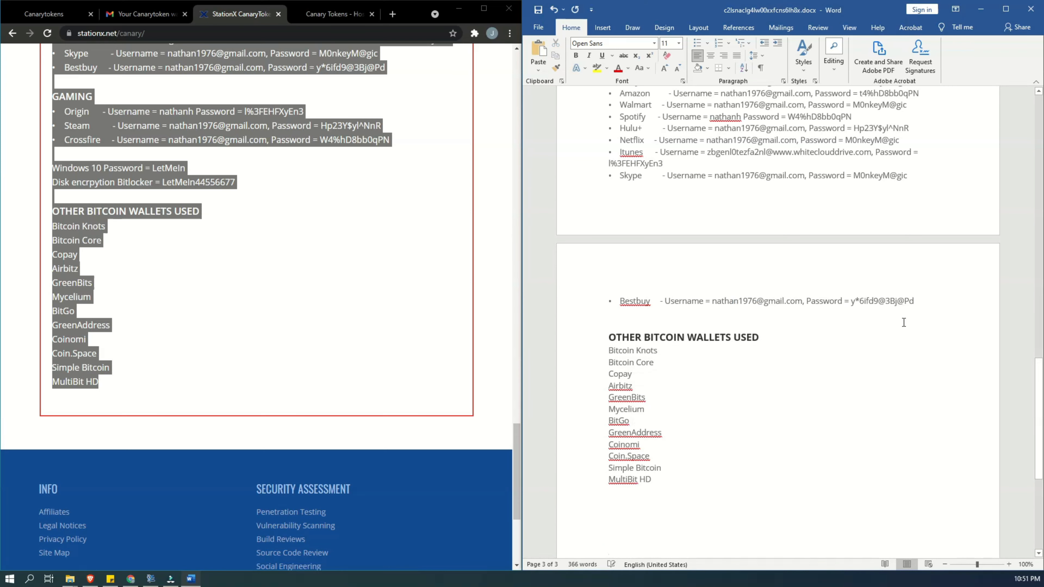
- Delete the Bestbuy entry at the end of the Other Accounts list in the Word document
drag(925, 302, 583, 309)
key(Delete)
key(Delete)
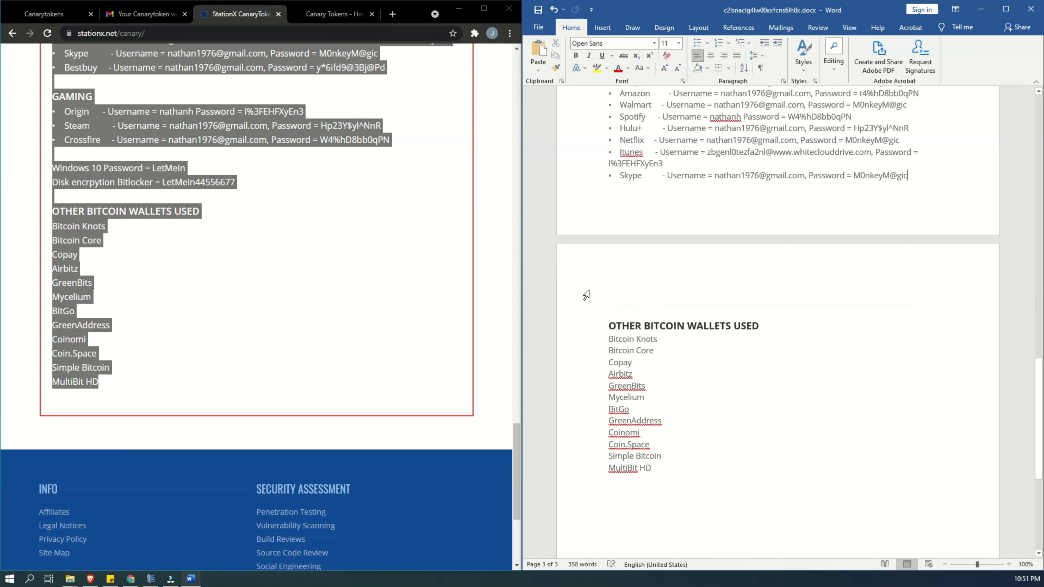
- Delete the Address section, including its heading and all address lines, above the Bank of America credit card details
scroll(767, 232, up, 9)
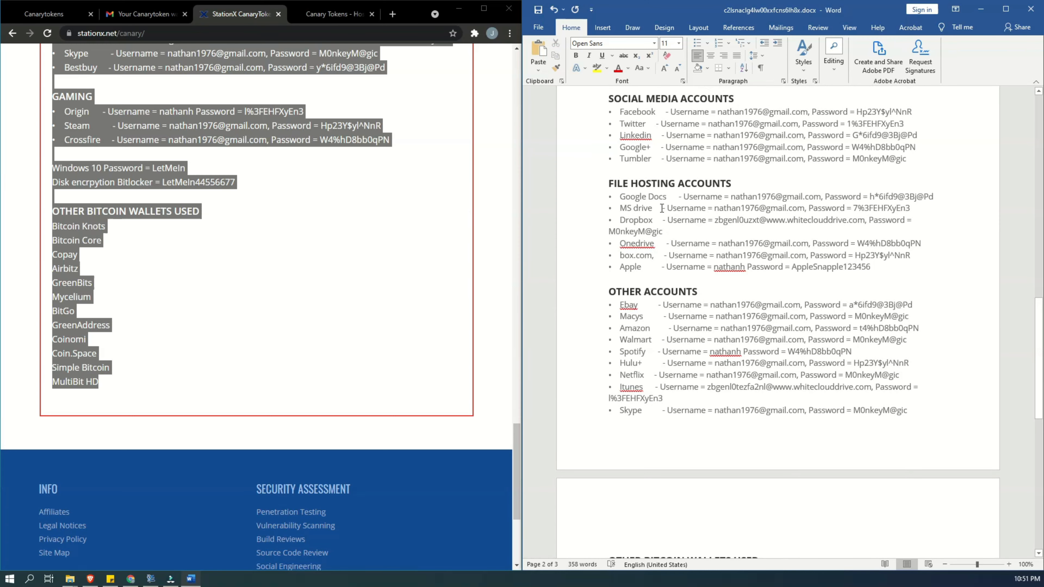
scroll(662, 209, up, 20)
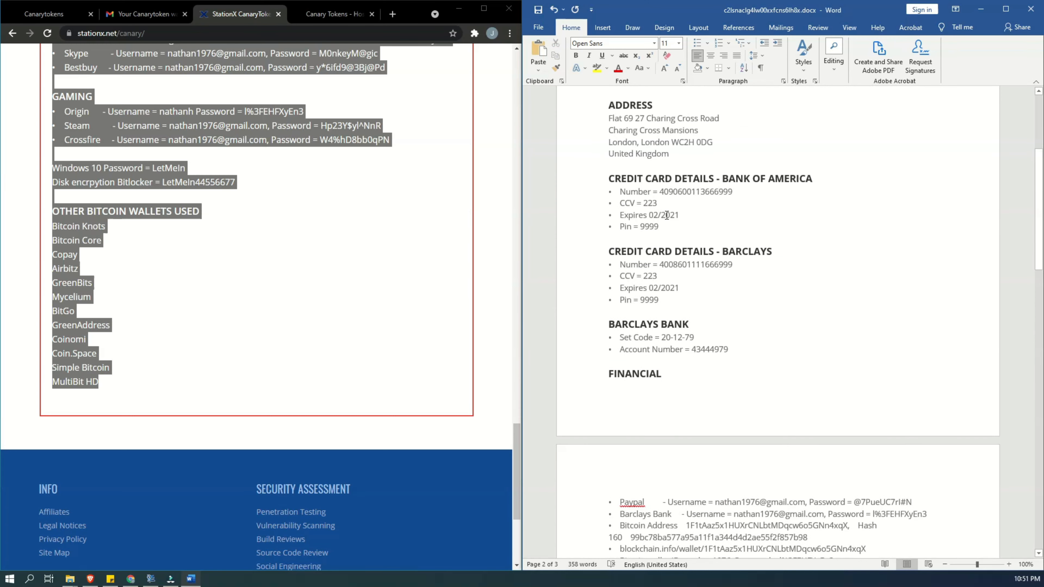
scroll(667, 215, up, 9)
scroll(677, 272, down, 5)
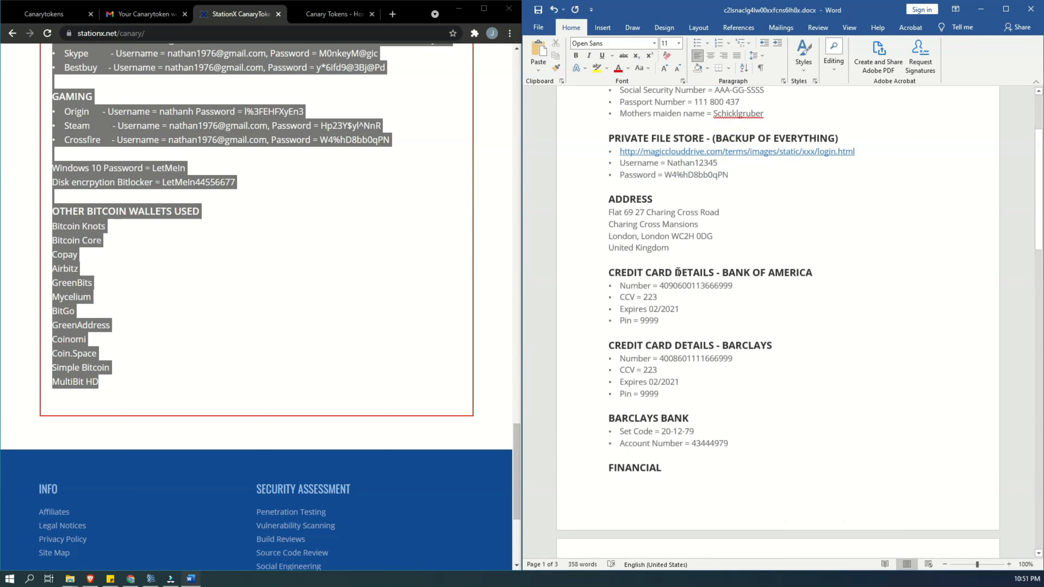
scroll(677, 272, down, 4)
scroll(595, 222, up, 4)
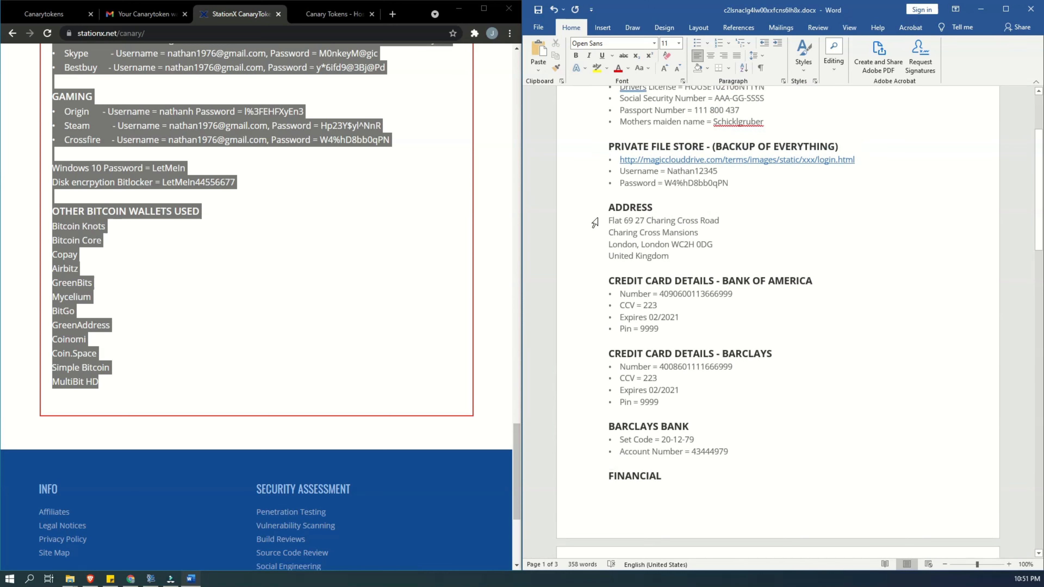
drag(605, 208, 594, 257)
key(Delete)
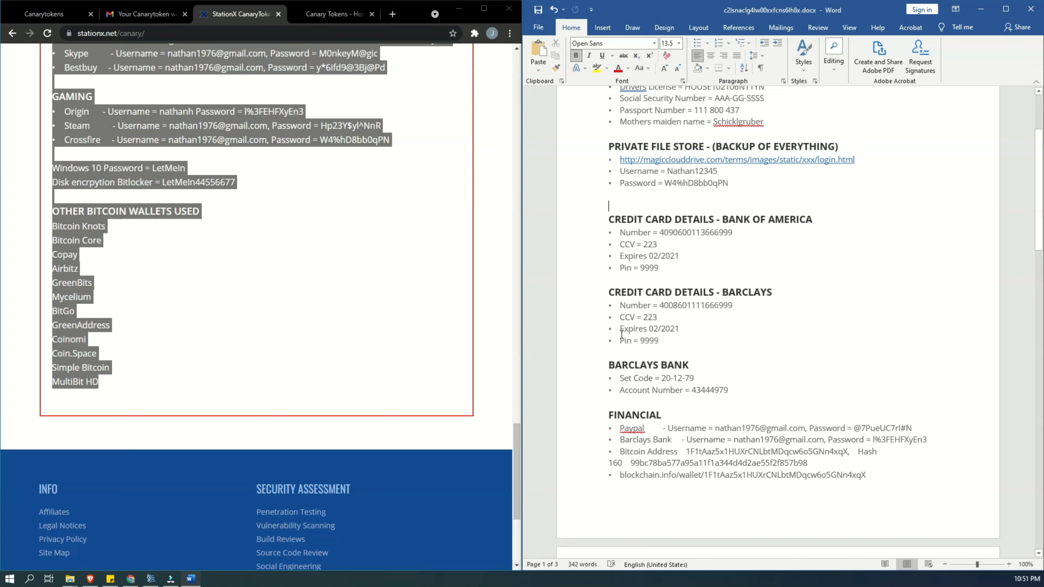
- Delete the Barclays Bank section and the Stock Trading section, including their headings and entries
scroll(635, 332, down, 1)
drag(604, 338, 605, 370)
key(Delete)
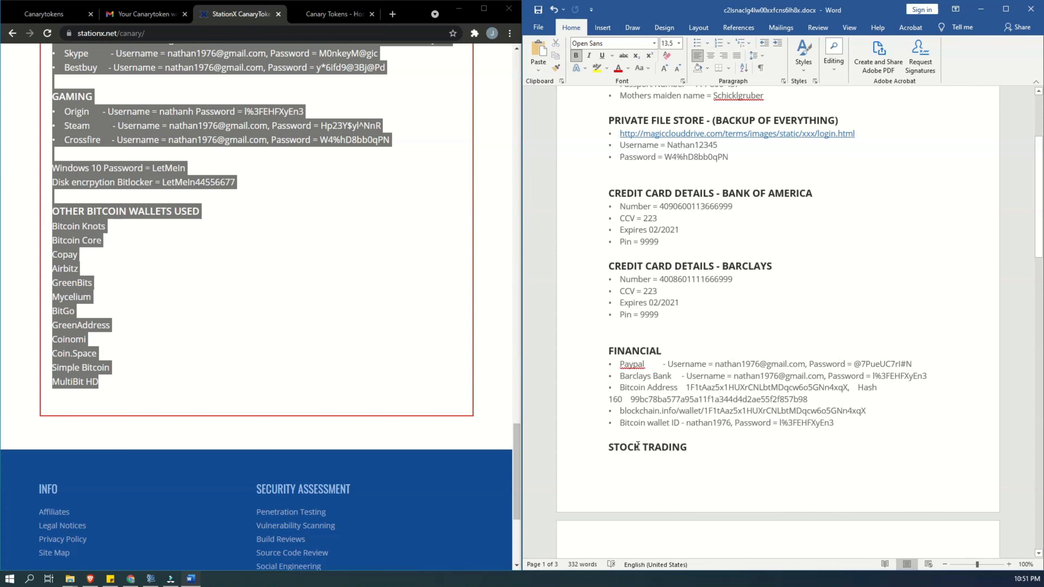
drag(618, 449, 942, 254)
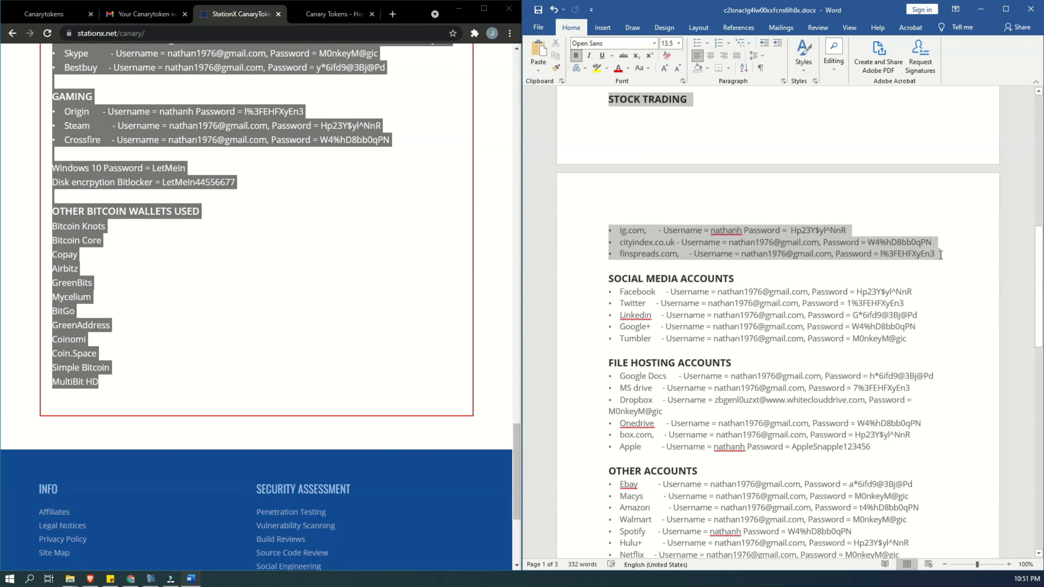
key(Delete)
- Delete the Other Accounts section, from its heading through the Skype entry
scroll(869, 312, down, 2)
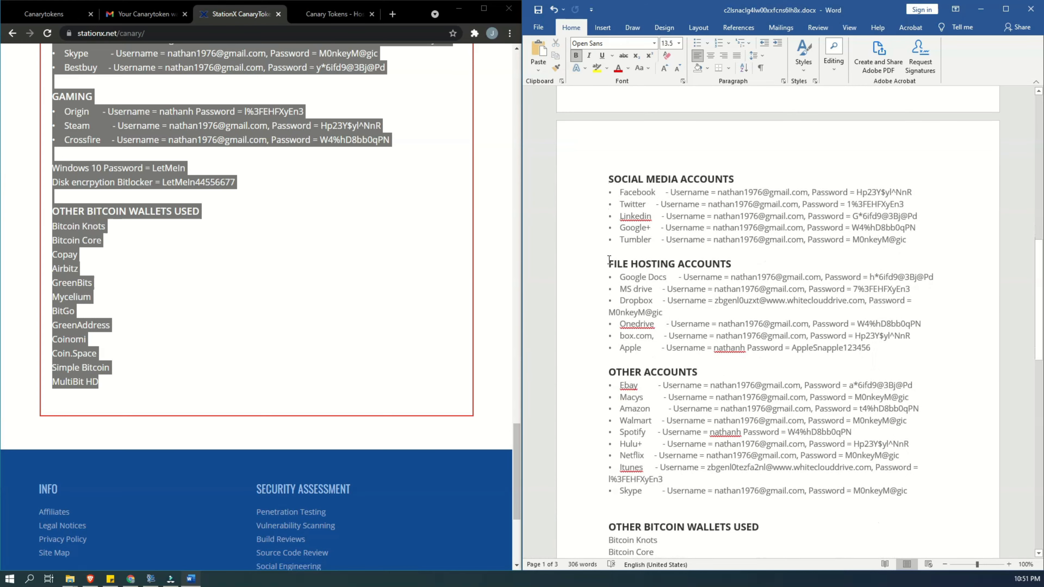
drag(608, 264, 581, 274)
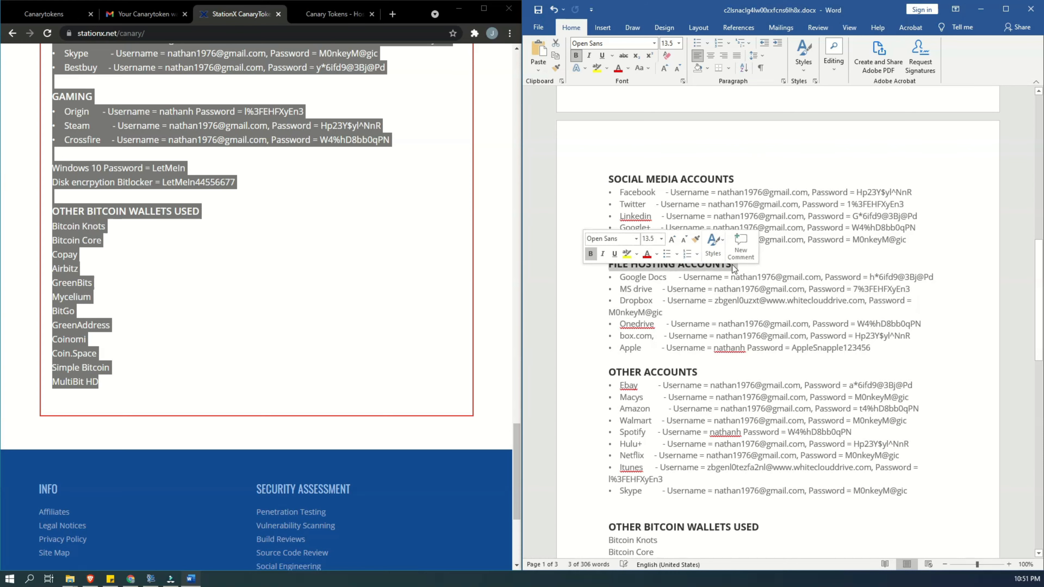
click(774, 253)
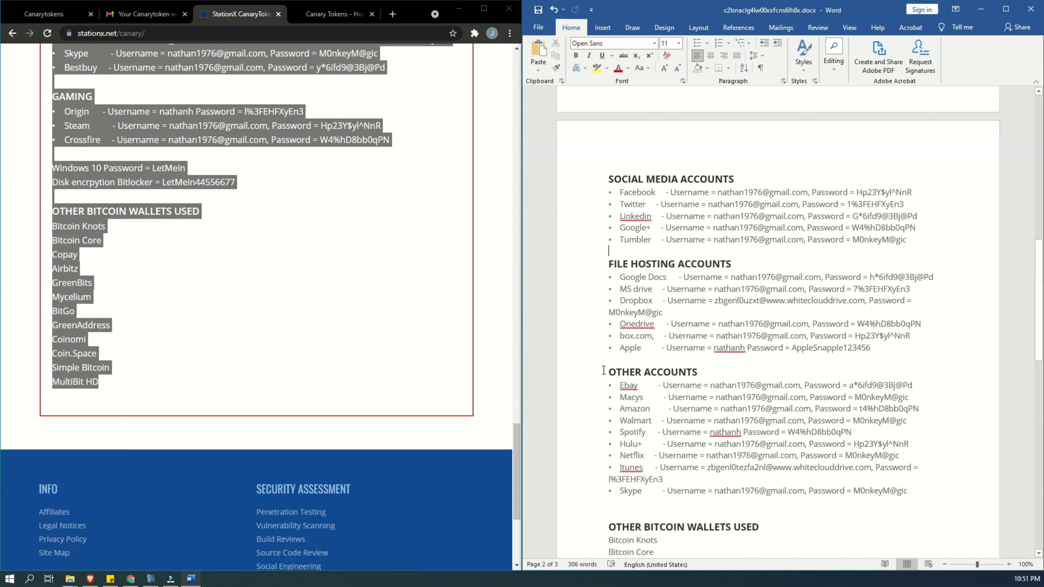
drag(603, 370, 931, 493)
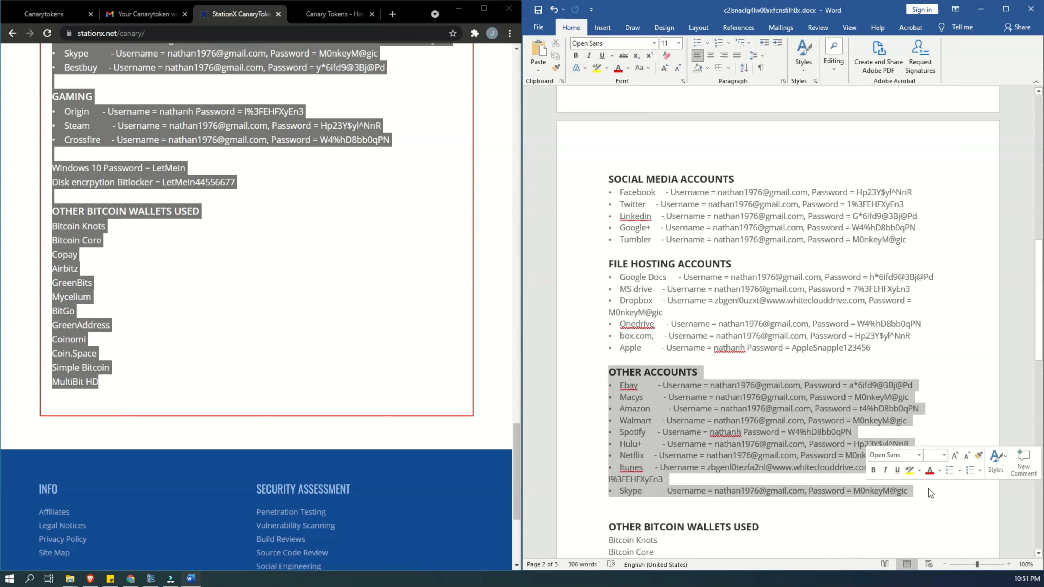
key(Delete)
- Review the start of the trimmed document, examining the Details and Private File Store entries
scroll(668, 267, up, 3)
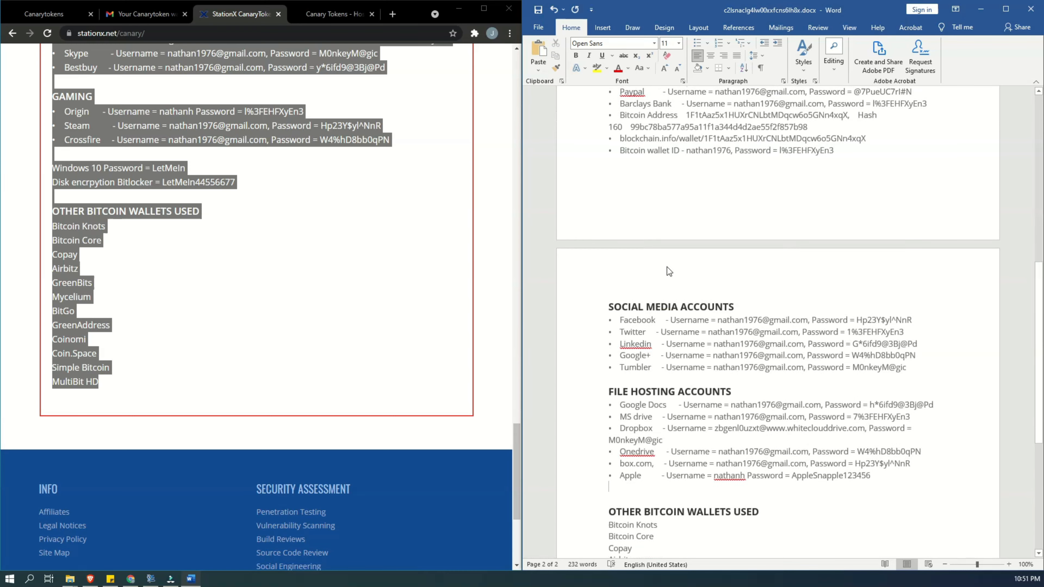
scroll(667, 267, up, 12)
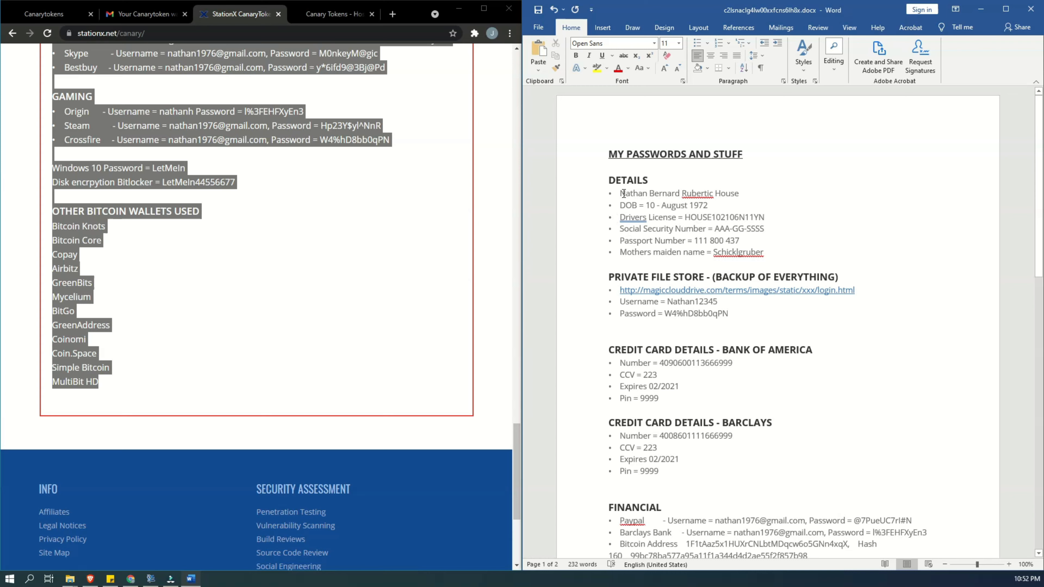
mouse_move(742, 191)
mouse_down()
mouse_move(616, 197)
mouse_move(716, 194)
mouse_move(680, 205)
mouse_move(717, 205)
mouse_move(731, 194)
mouse_up()
click(632, 206)
scroll(716, 252, down, 1)
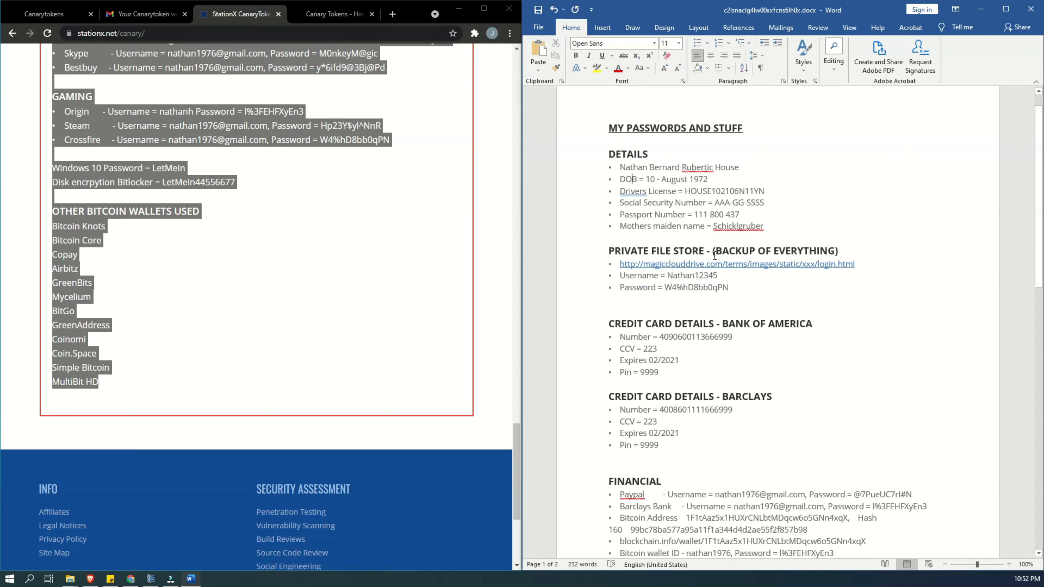
click(416, 274)
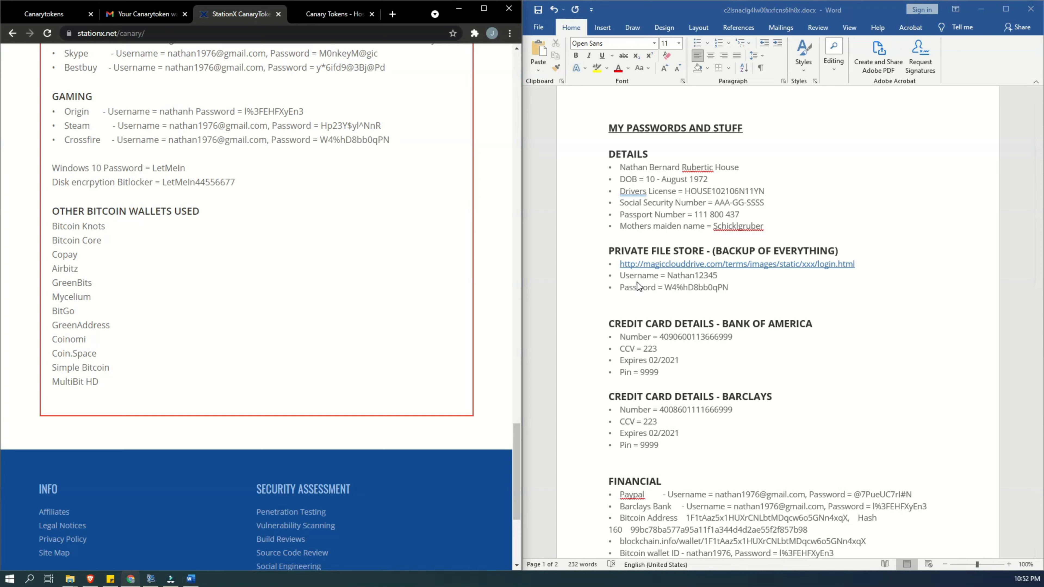
double_click(633, 276)
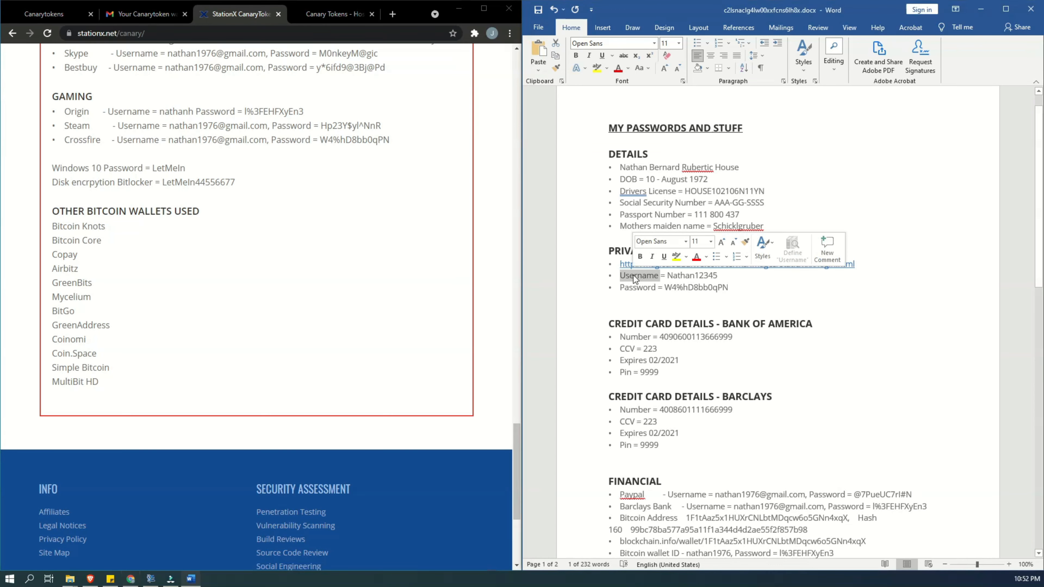
click(679, 278)
key(ctrl+a)
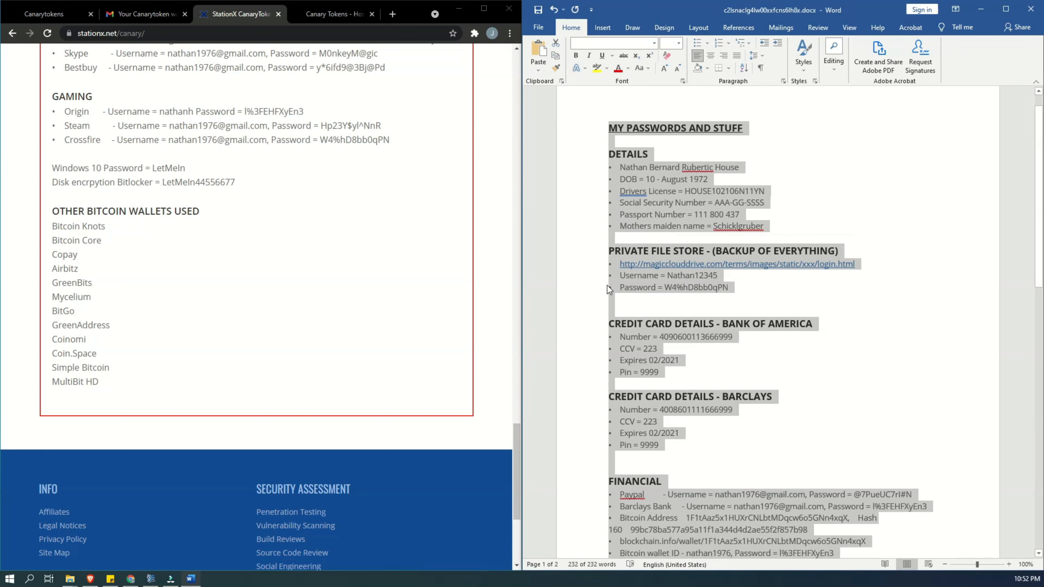
click(629, 288)
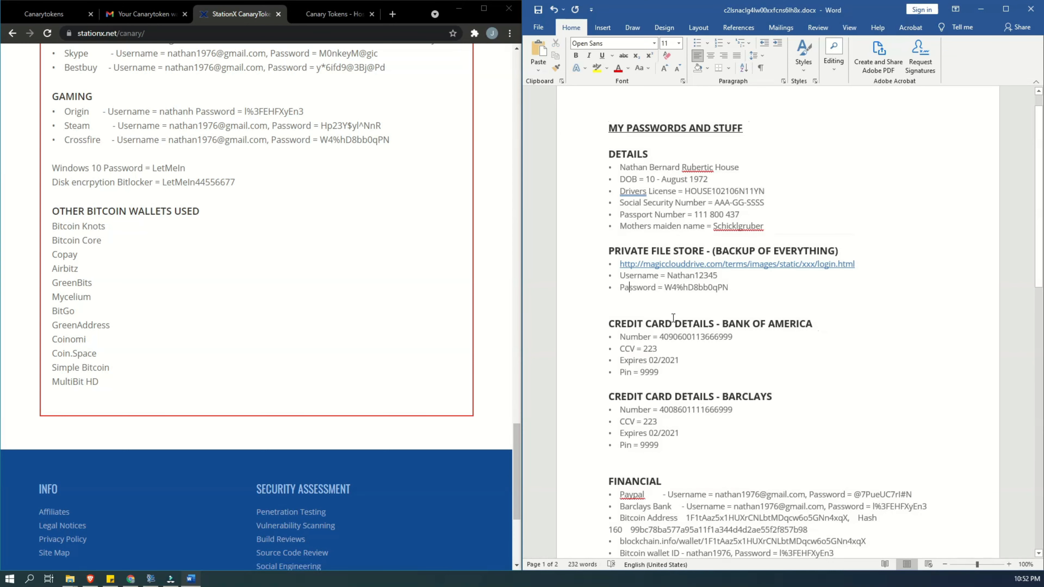
- Examine the credit card, Financial, Social Media, File Hosting and Bitcoin wallet sections of the document
scroll(707, 313, down, 1)
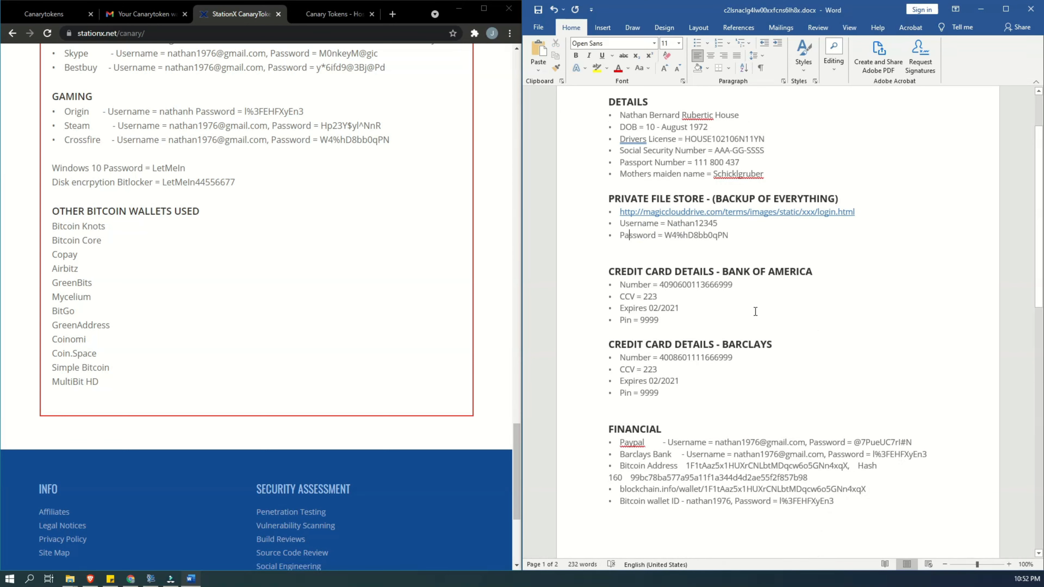
mouse_move(725, 269)
mouse_down()
mouse_move(813, 272)
mouse_move(723, 272)
mouse_up()
scroll(747, 347, down, 2)
scroll(697, 358, down, 3)
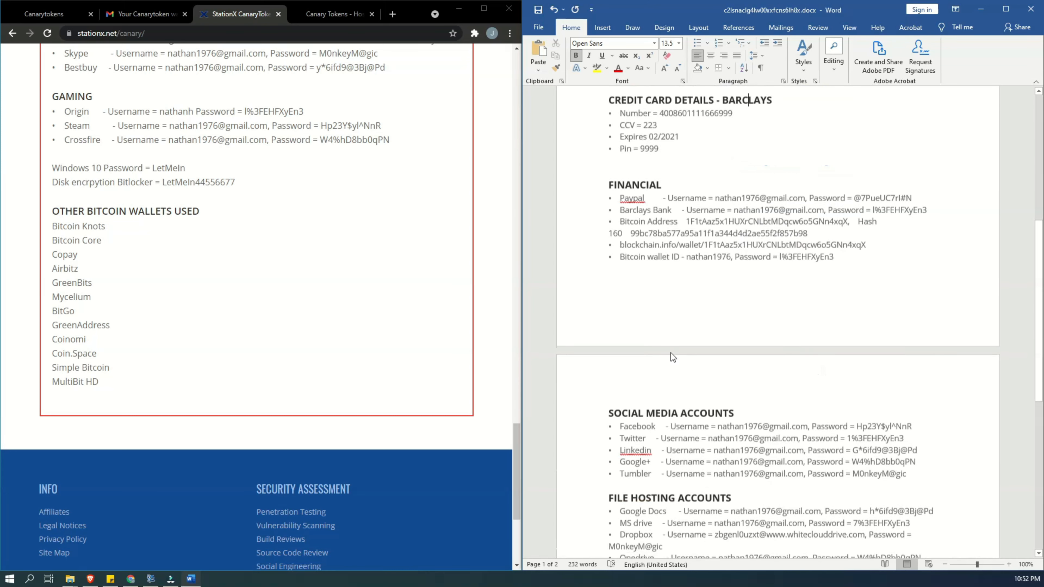
double_click(684, 156)
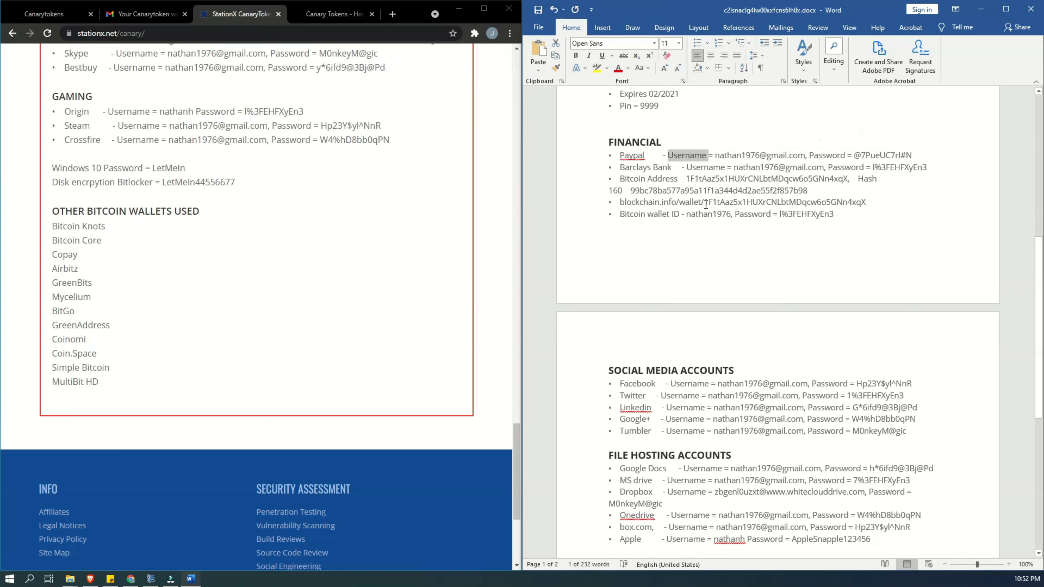
scroll(706, 205, down, 3)
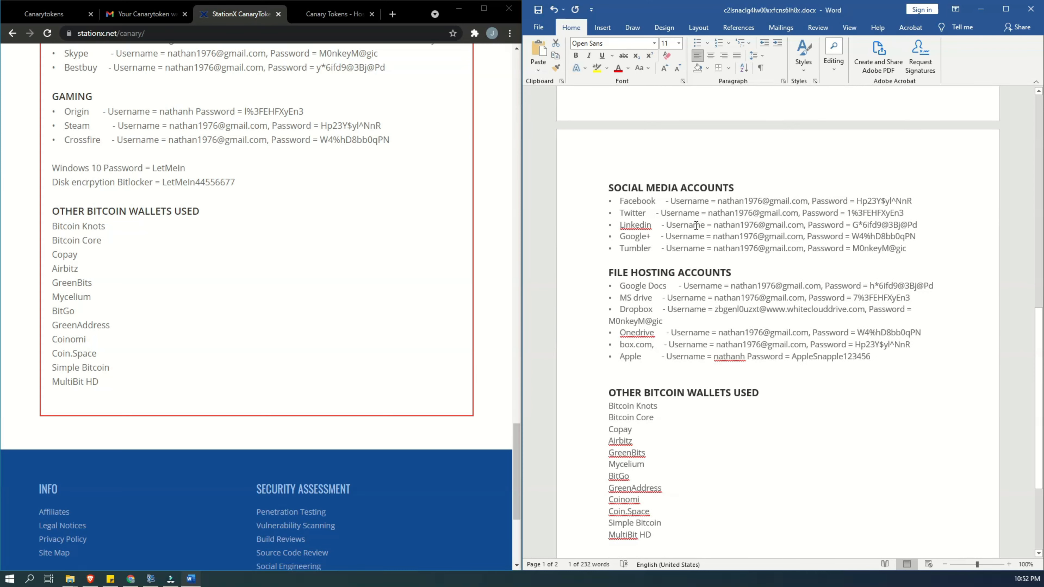
scroll(695, 224, up, 9)
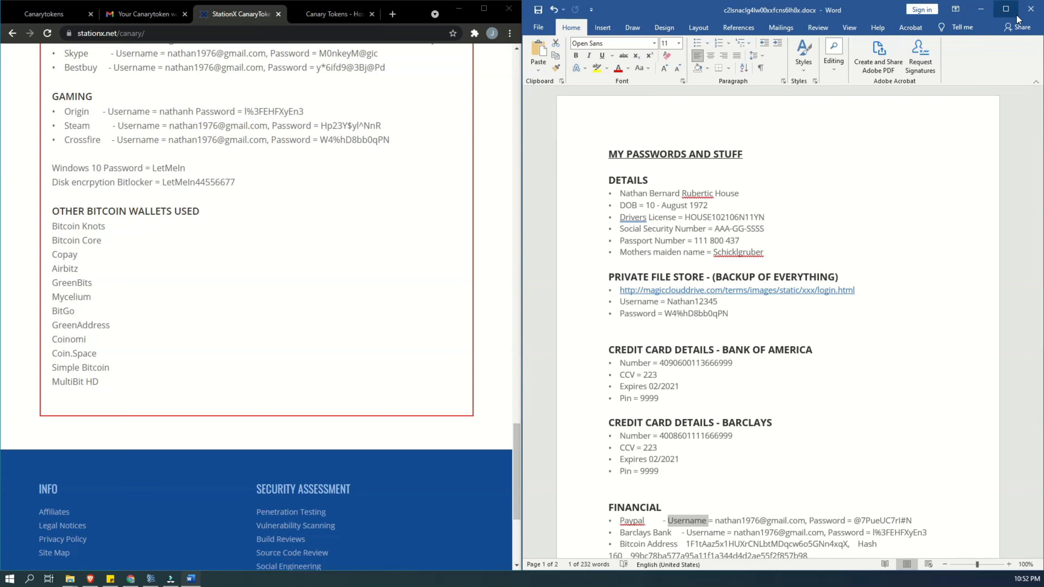
- Close the Word document and maximize the browser window showing the StationX sample data
click(1030, 9)
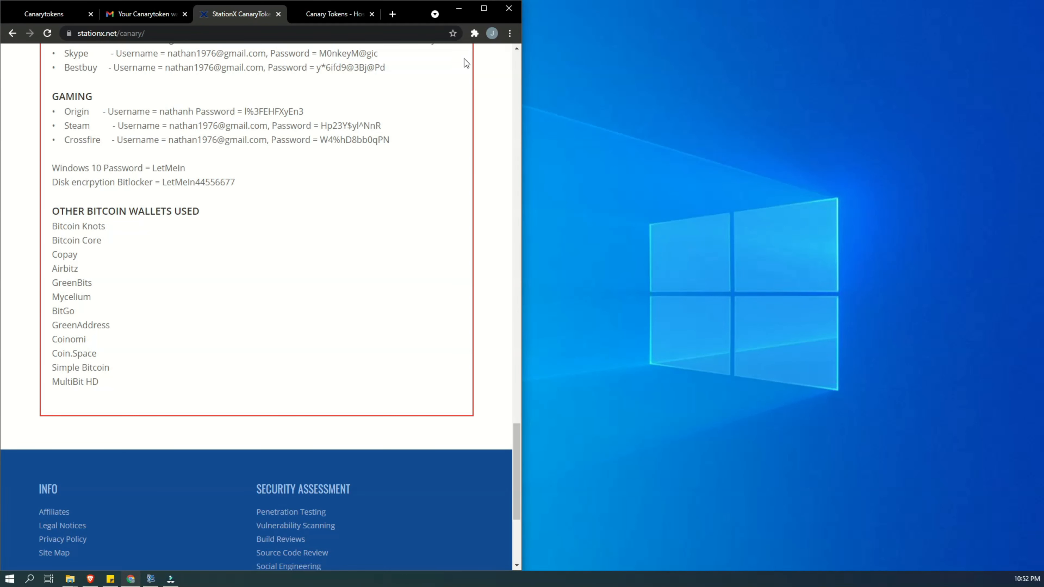
click(484, 8)
scroll(268, 242, up, 4)
- Rename the edited Canarytoken document in the Downloads folder to "my account info.docx" using File Explorer
mouse_move(70, 579)
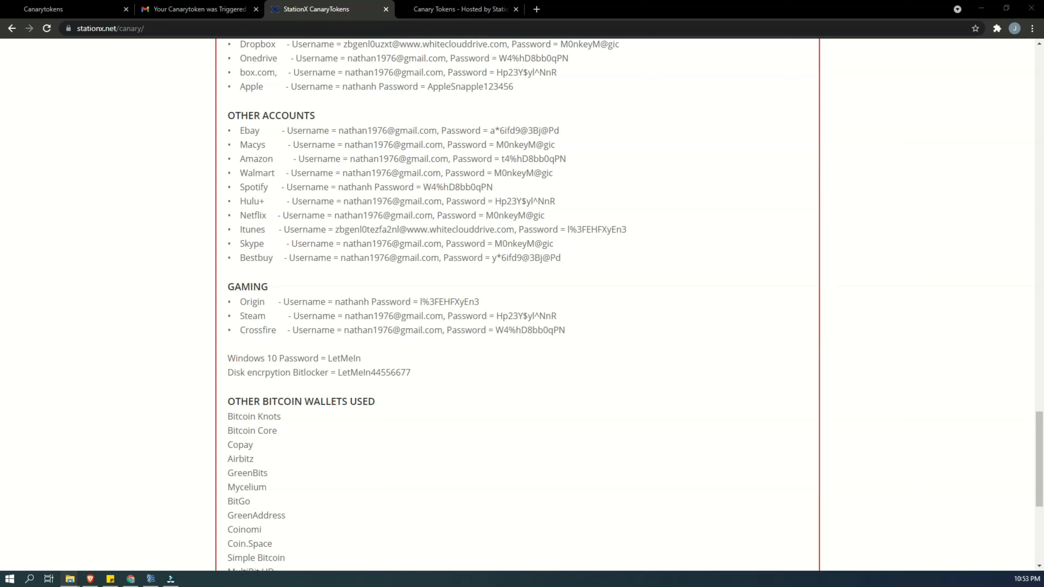
drag(1043, 99, 486, 146)
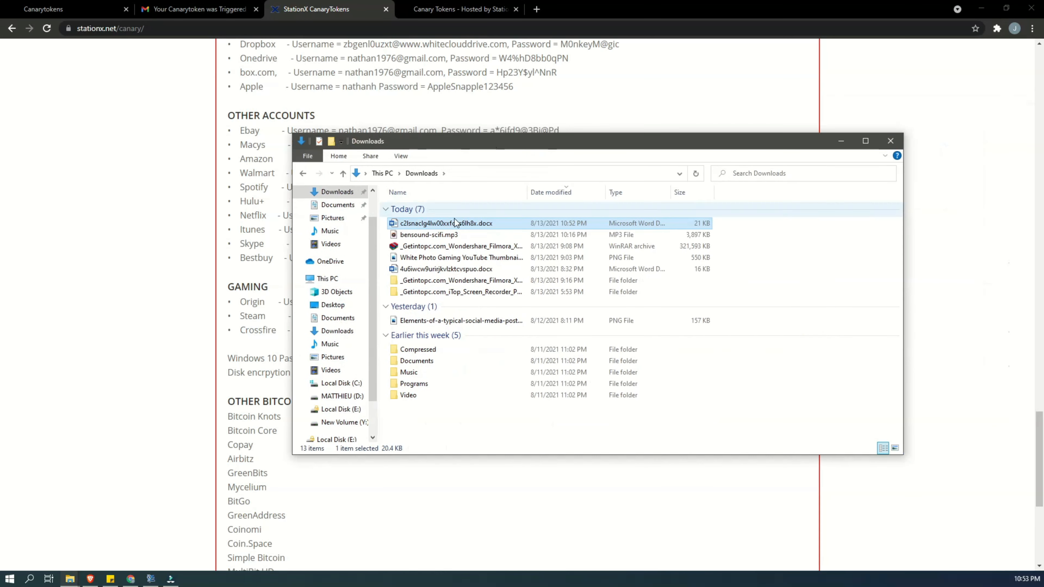
double_click(416, 223)
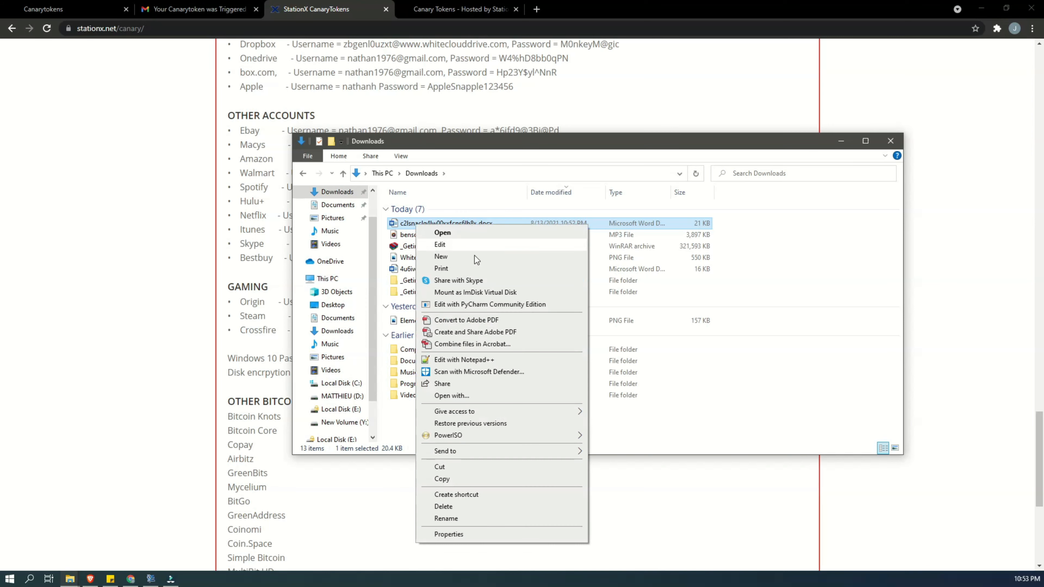
click(473, 520)
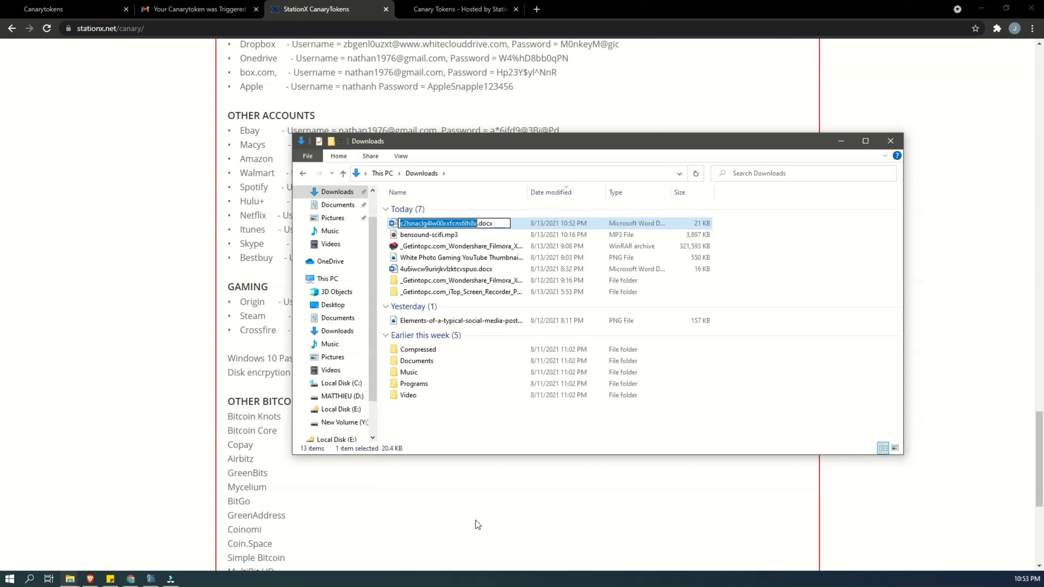
text(my)
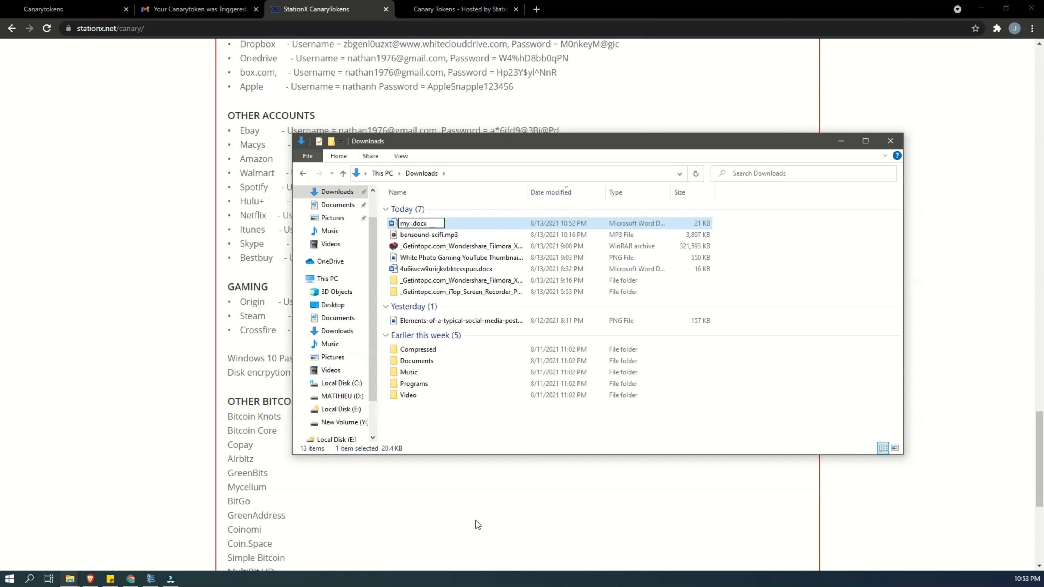
text( accout)
key(BackSpace)
text(nt info)
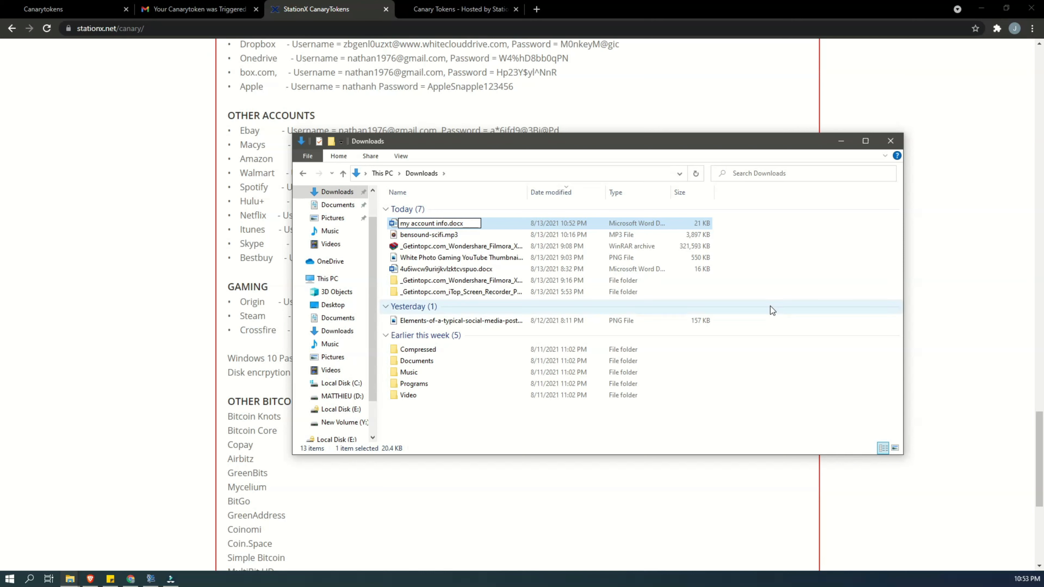
click(778, 290)
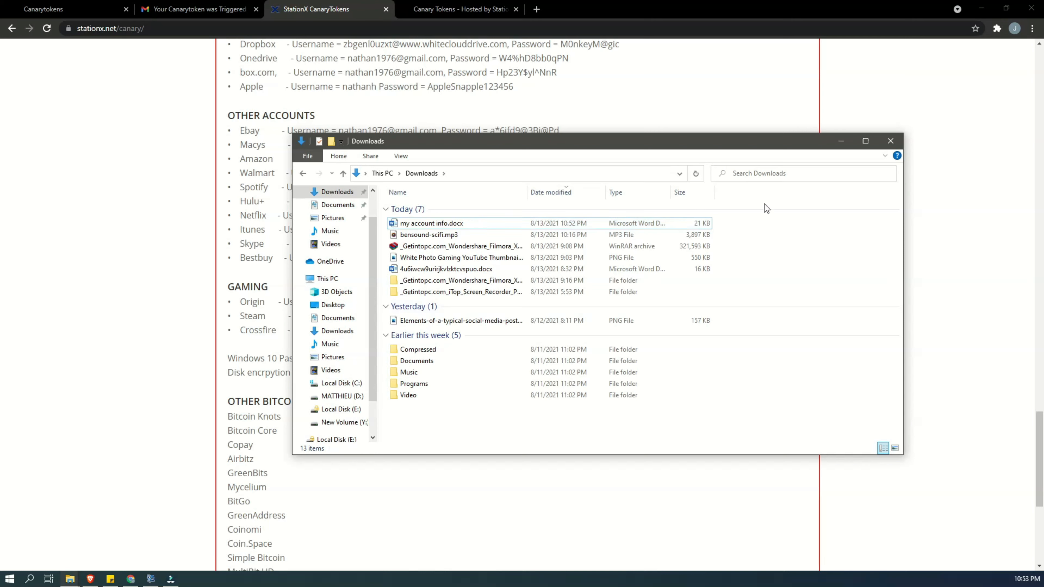
- Copy my account info.docx from Downloads to the desktop, with the browser minimized, and move the Downloads window toward the centre
click(396, 226)
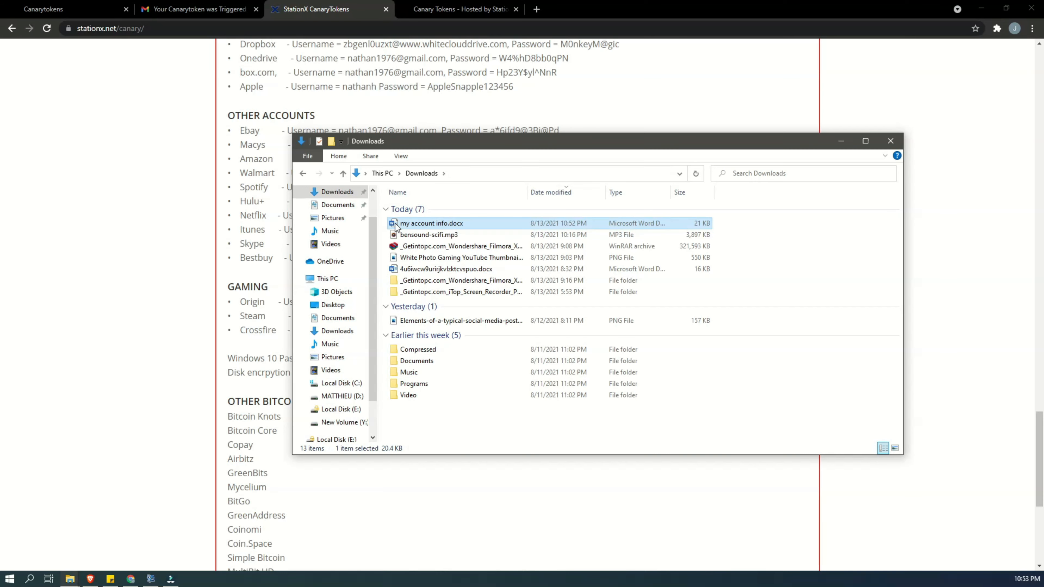
click(981, 8)
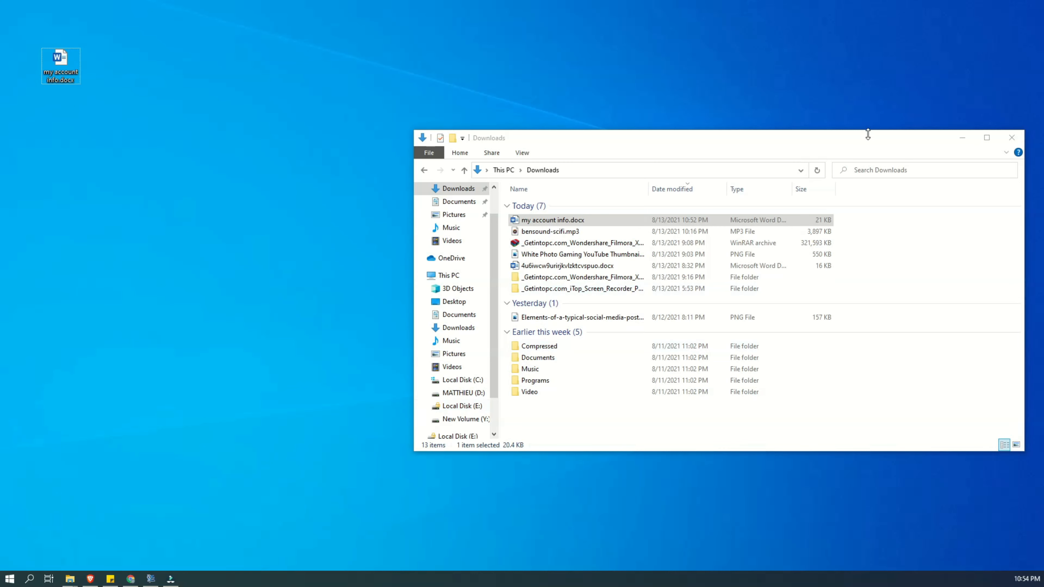
drag(860, 149, 654, 103)
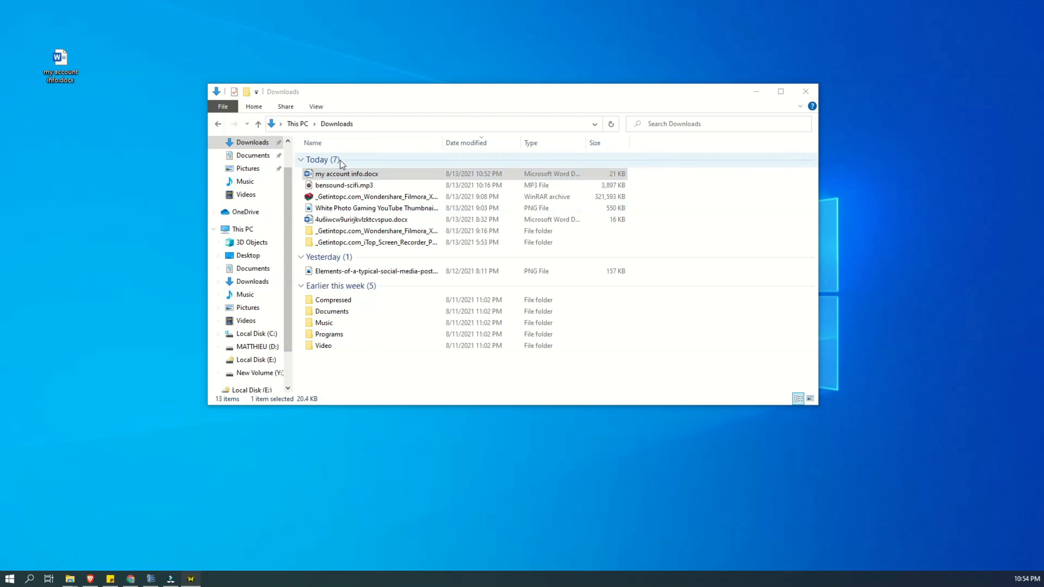
- Close the Downloads window and show the Gmail inbox in Chrome, snapped to the right half of the desktop
click(806, 92)
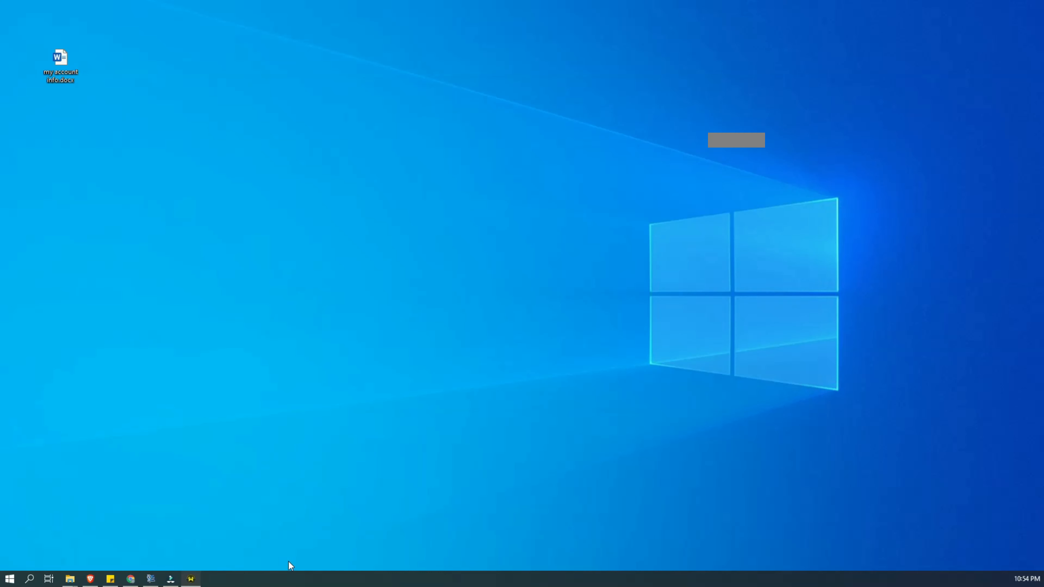
click(130, 578)
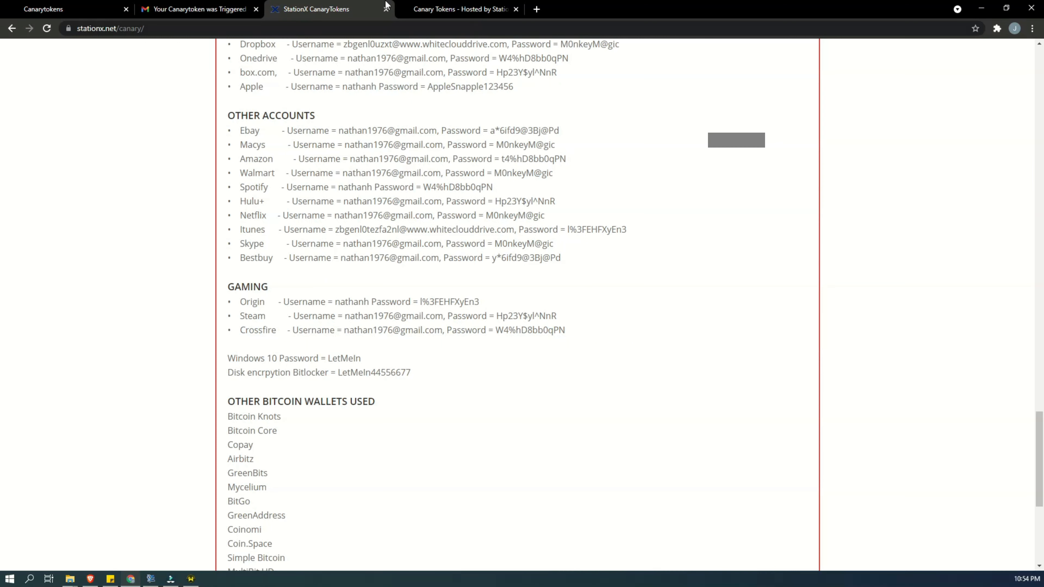
click(198, 9)
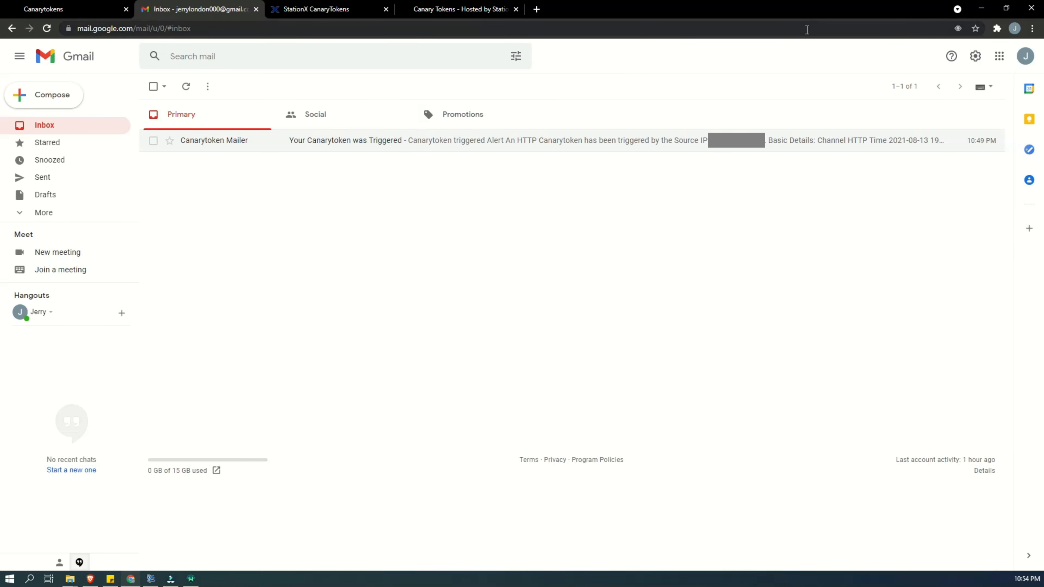
key(super+Right)
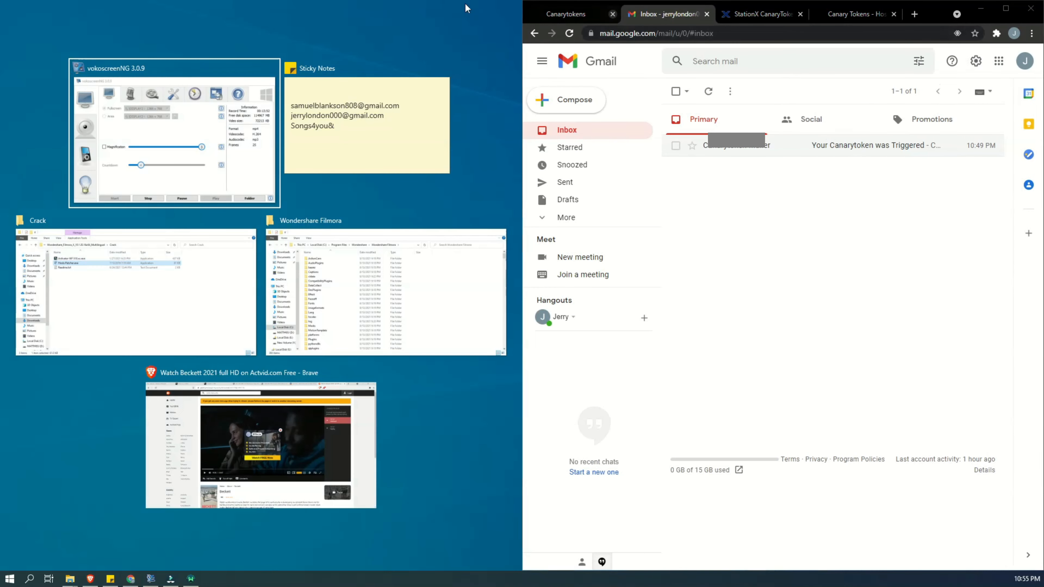
click(482, 140)
- Open my account info.docx from the desktop in Word, move its window clear of the inbox and enable editing
click(60, 61)
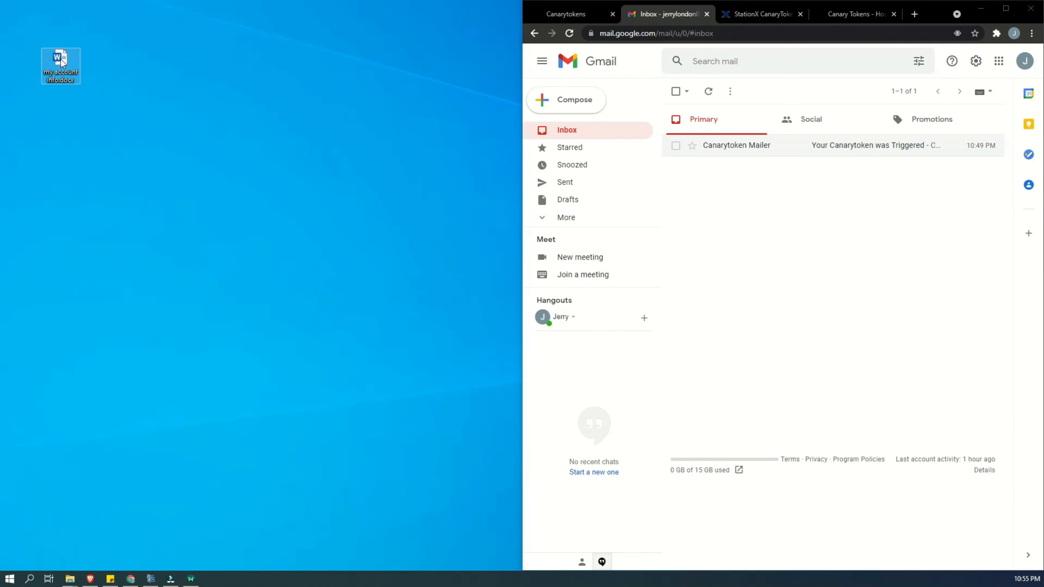
double_click(61, 61)
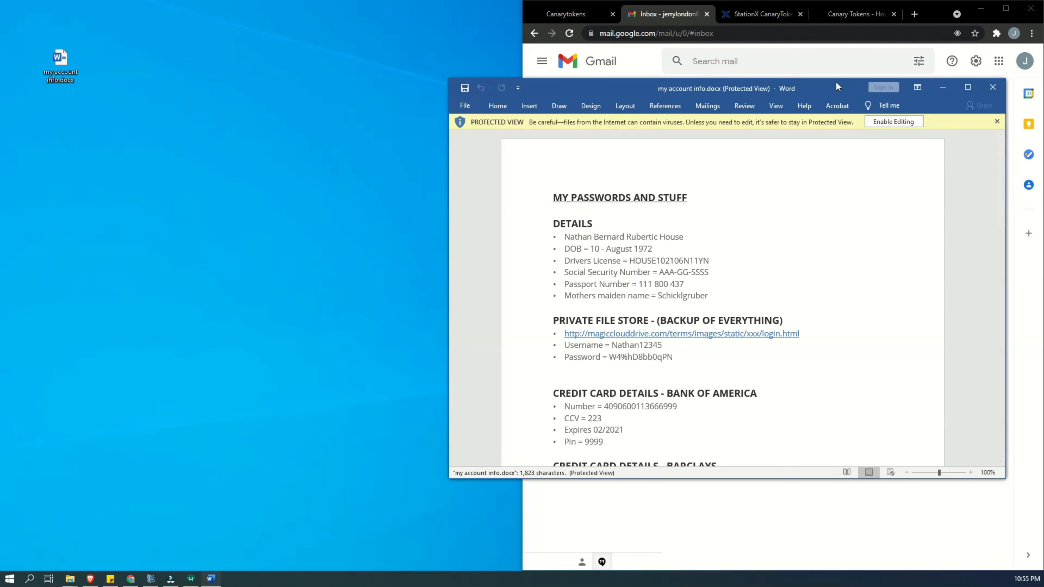
drag(668, 89, 458, 86)
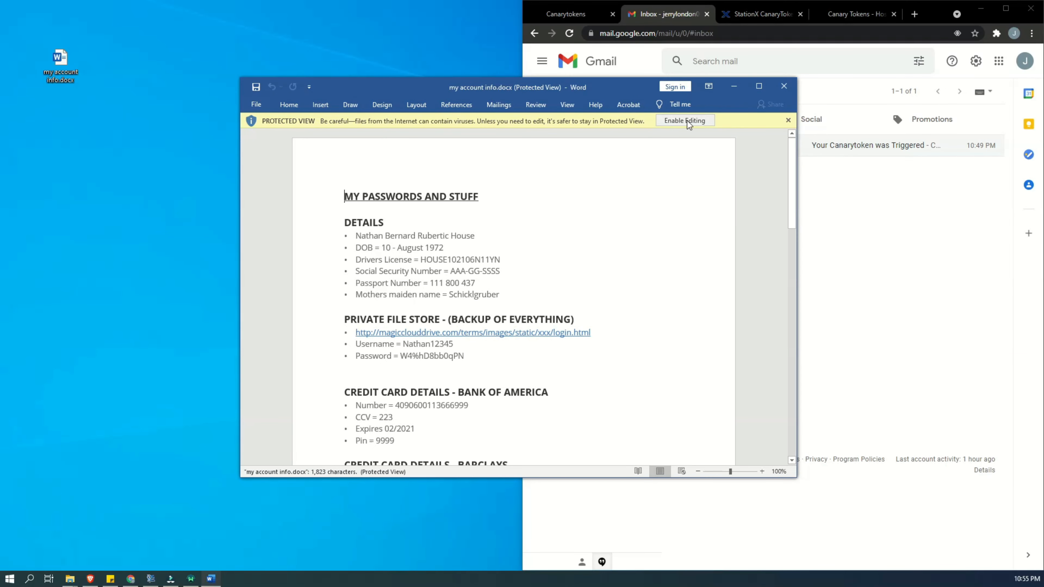
click(687, 121)
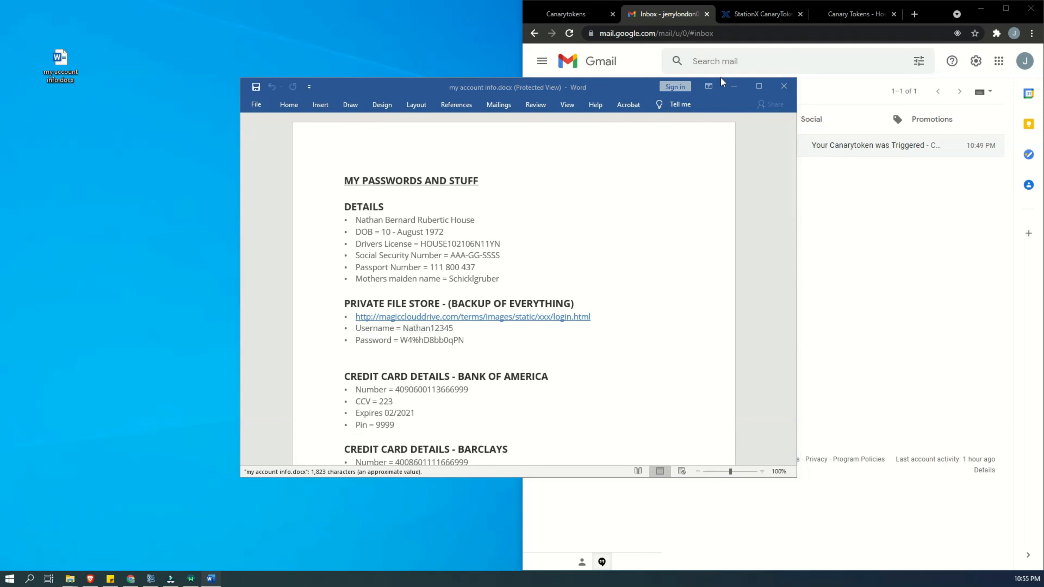
- Snap the Word window to the left half of the desktop beside Gmail and skim through the document
click(759, 87)
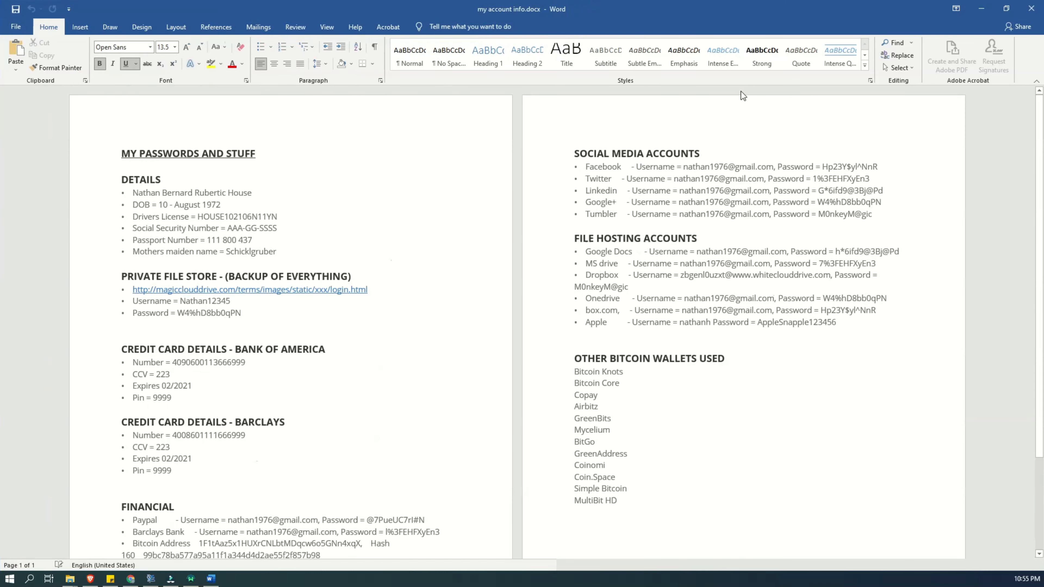
key(super+Left)
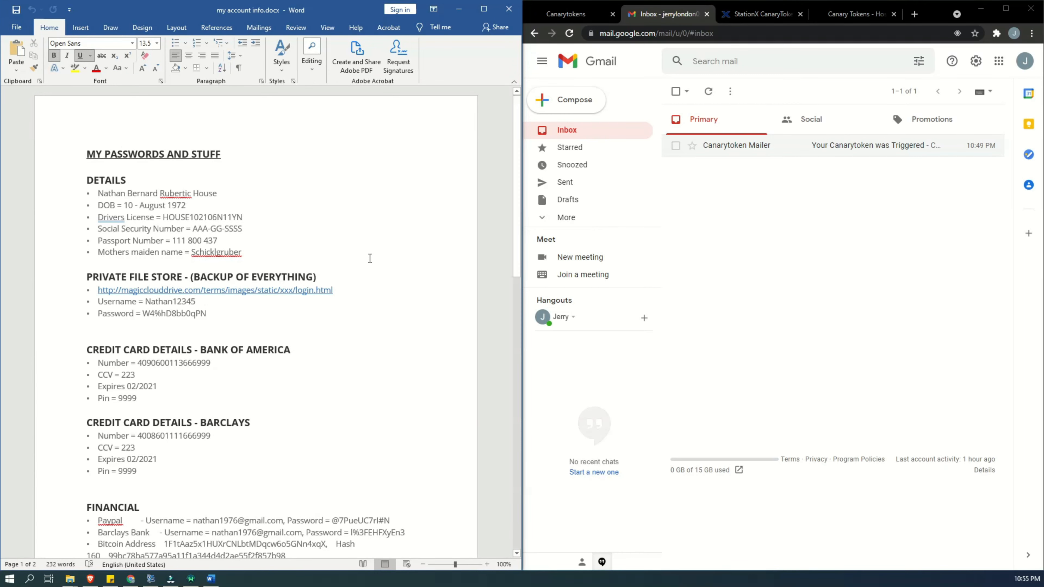
scroll(367, 256, down, 15)
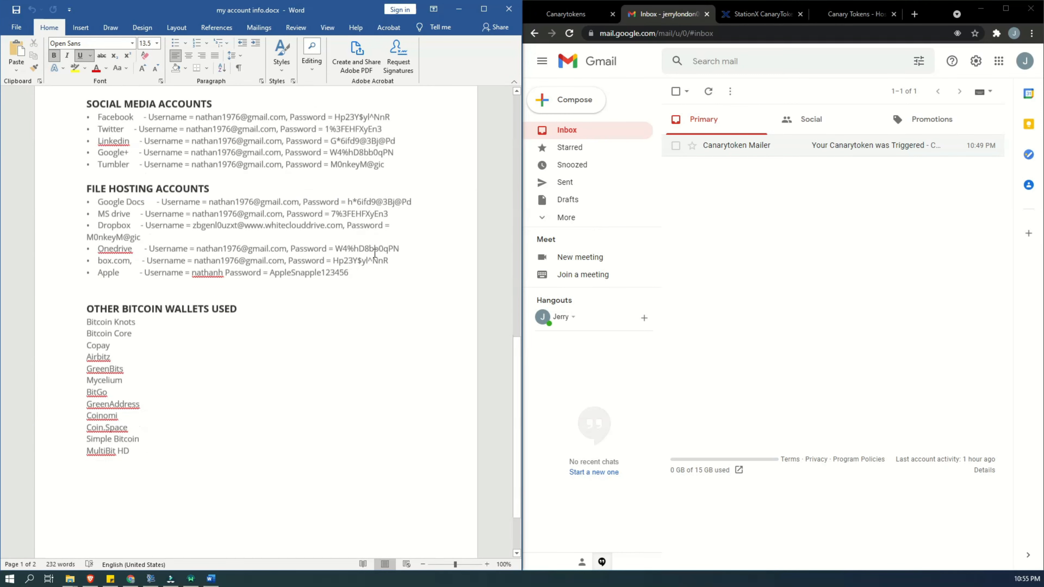
scroll(377, 239, up, 15)
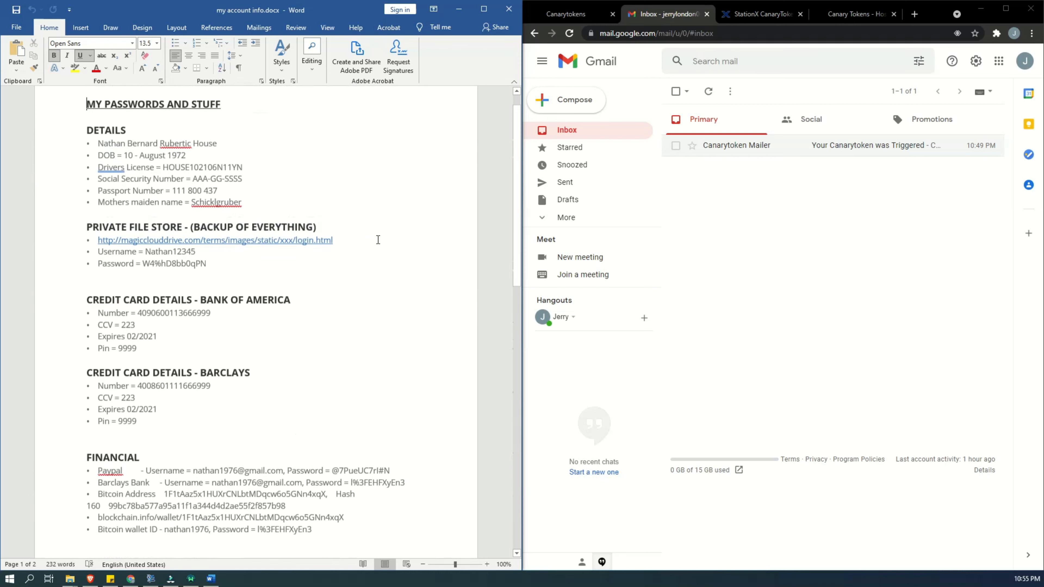
scroll(378, 240, up, 1)
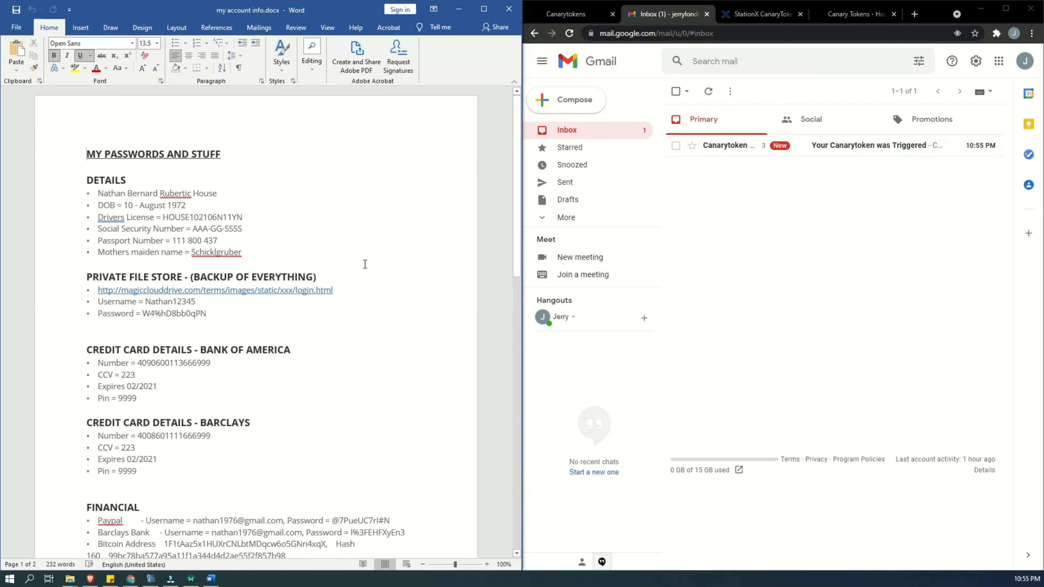
- Open the newest Canarytoken alert email in Gmail and examine its Source IP and Token Reminder
click(744, 152)
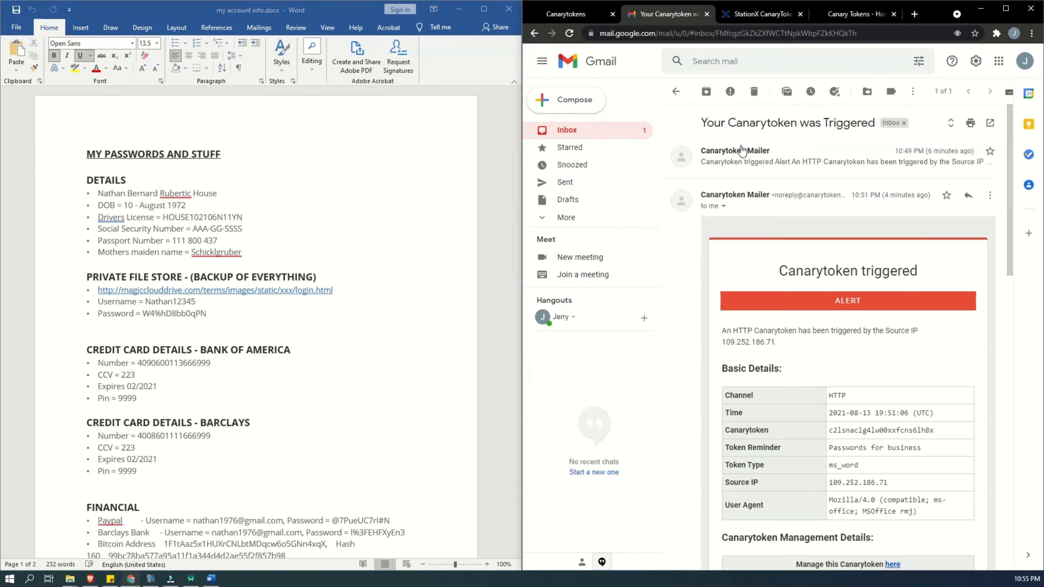
click(554, 131)
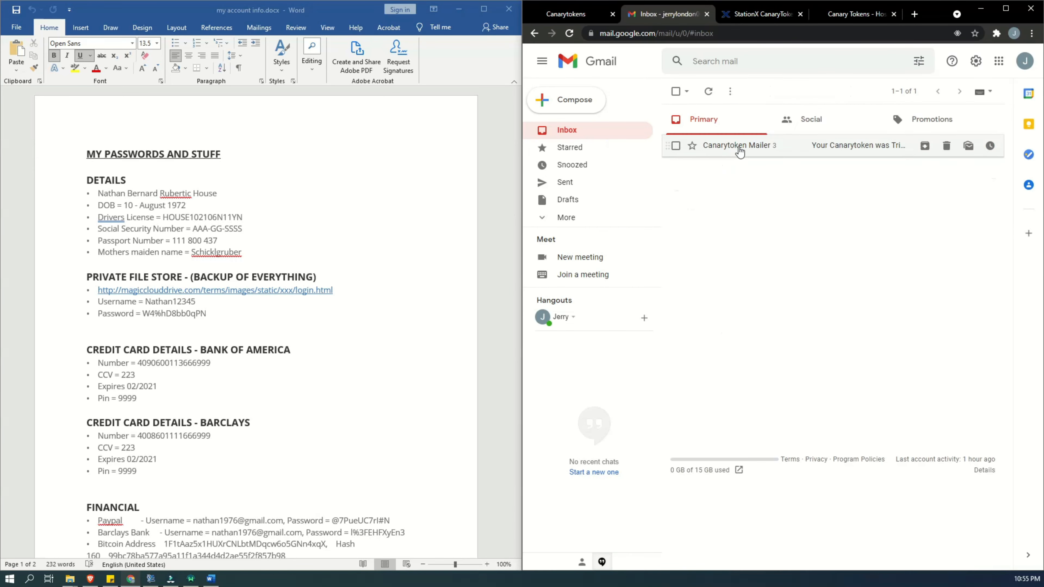
click(750, 151)
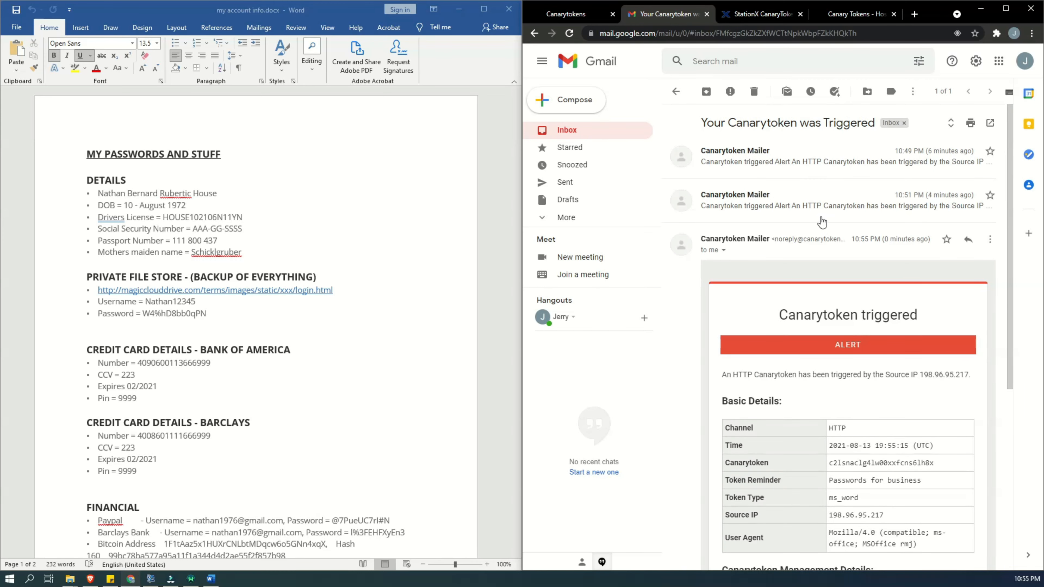
scroll(776, 266, down, 4)
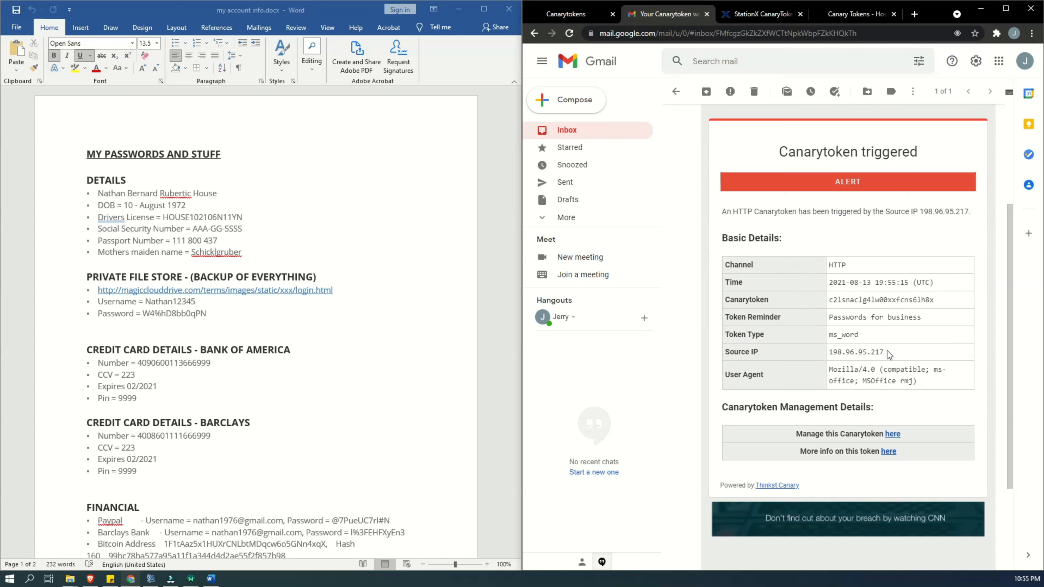
drag(885, 352, 829, 353)
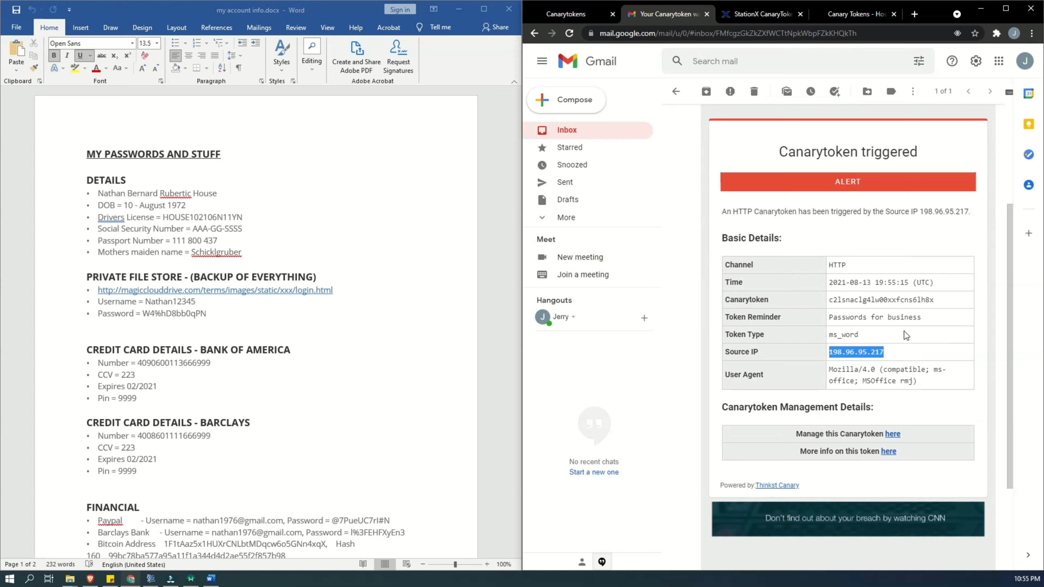
mouse_move(922, 317)
mouse_down()
mouse_move(827, 317)
mouse_move(905, 317)
mouse_up()
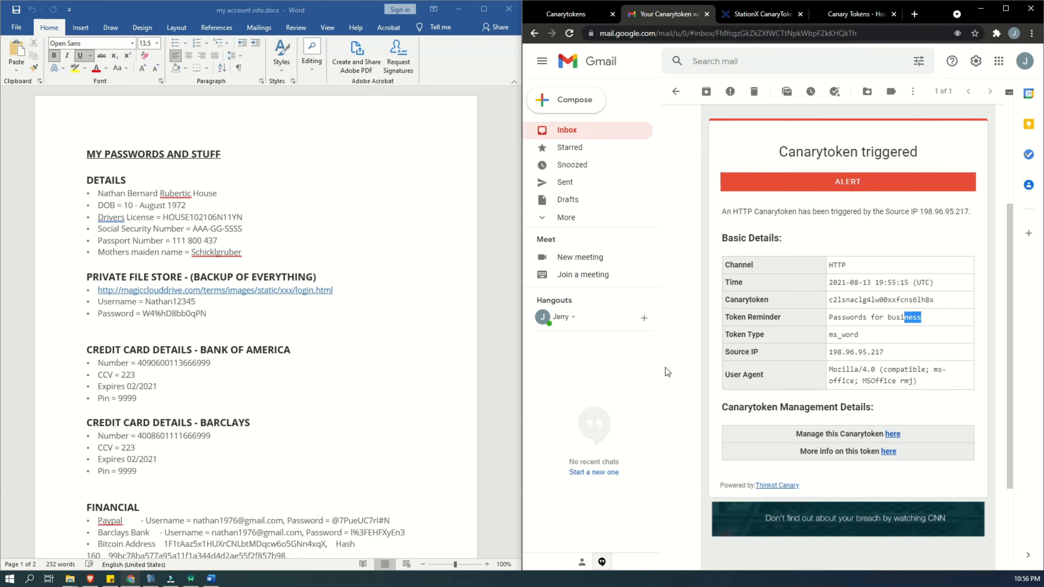
- Review the earlier 10:51 PM Canarytoken alert in the same conversation and return to the Word document
scroll(889, 336, up, 4)
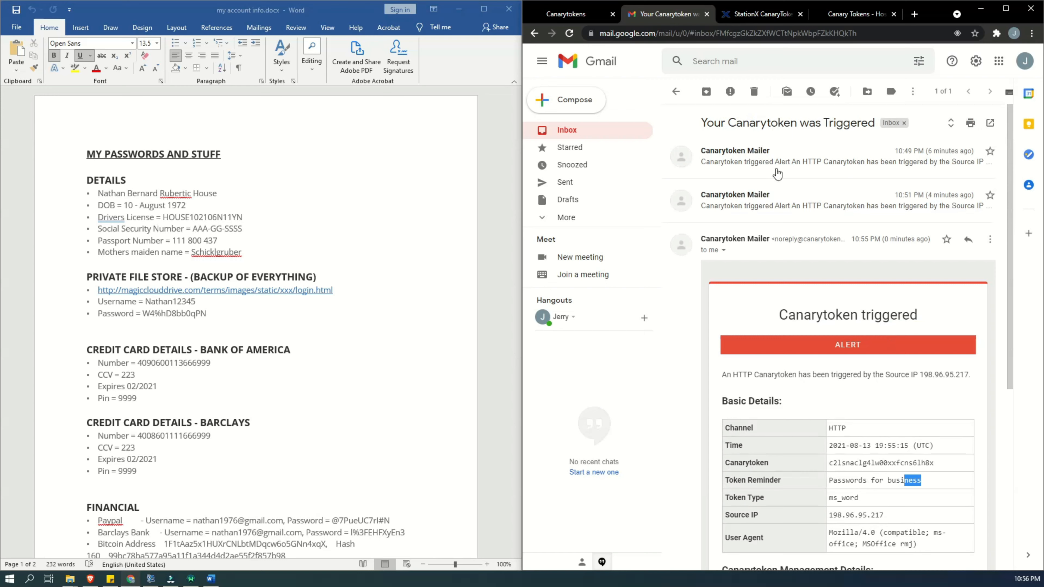
click(801, 202)
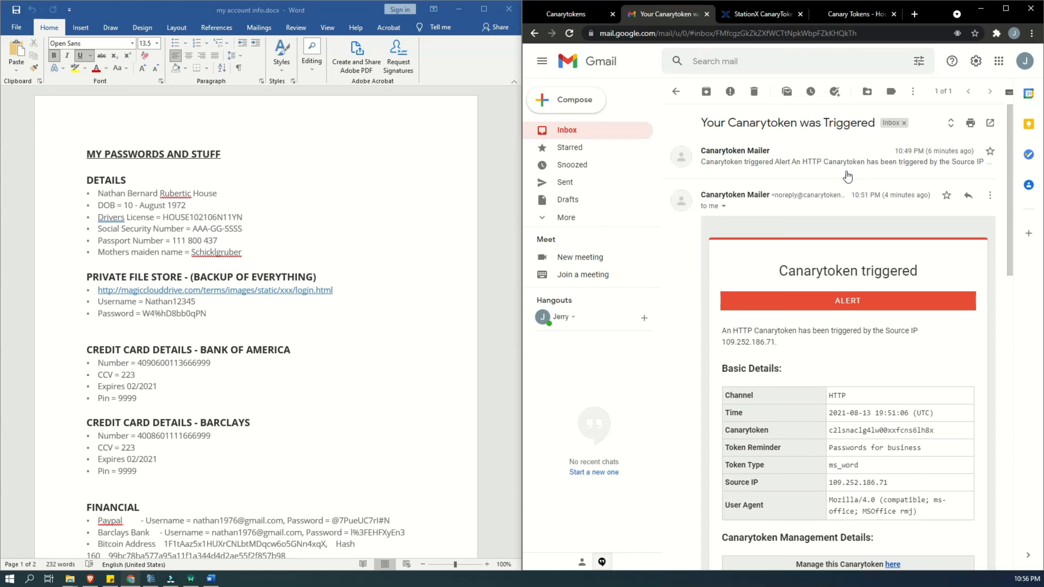
click(459, 62)
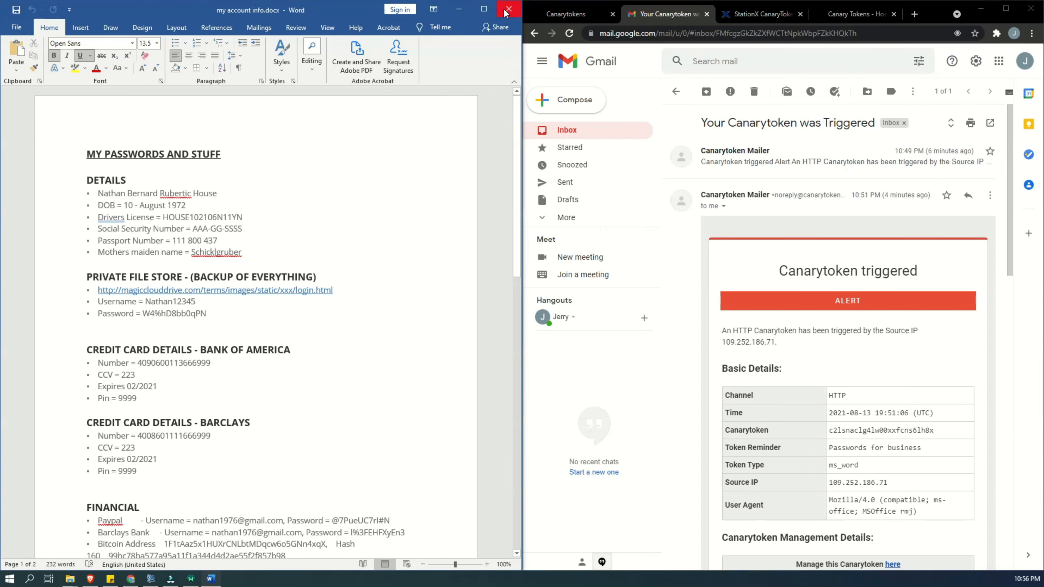